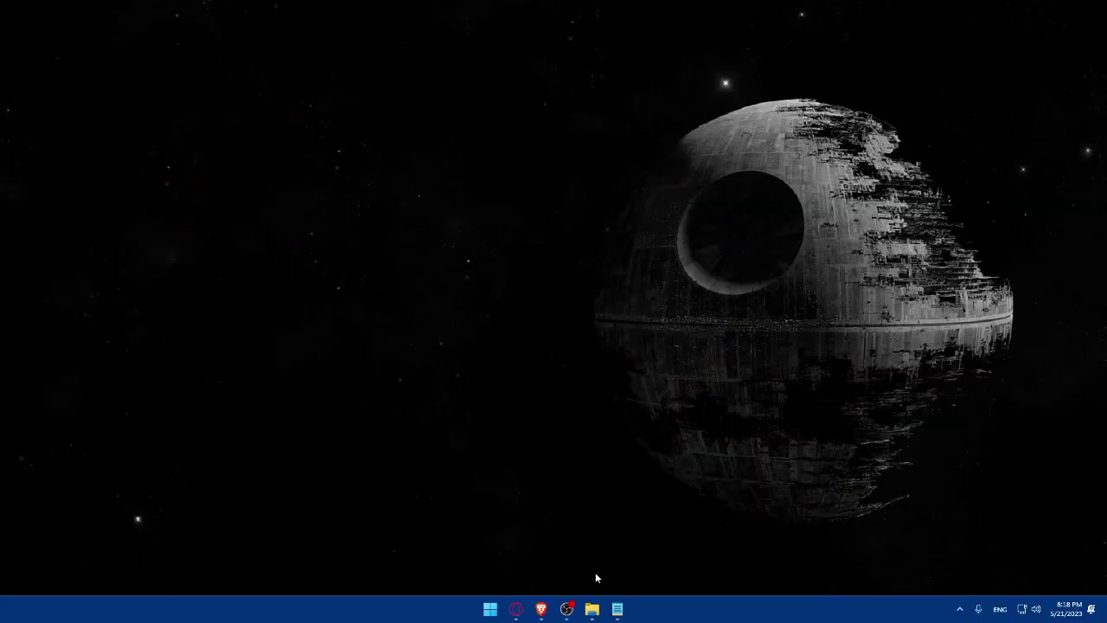
# Step: Move the Brave taskbar icon one slot right and launch Brave to a new tab
pyautogui.moveTo(540, 609)
pyautogui.mouseDown()
pyautogui.moveTo(568, 607)
pyautogui.moveTo(537, 610)
pyautogui.mouseUp()
pyautogui.click(538, 610)
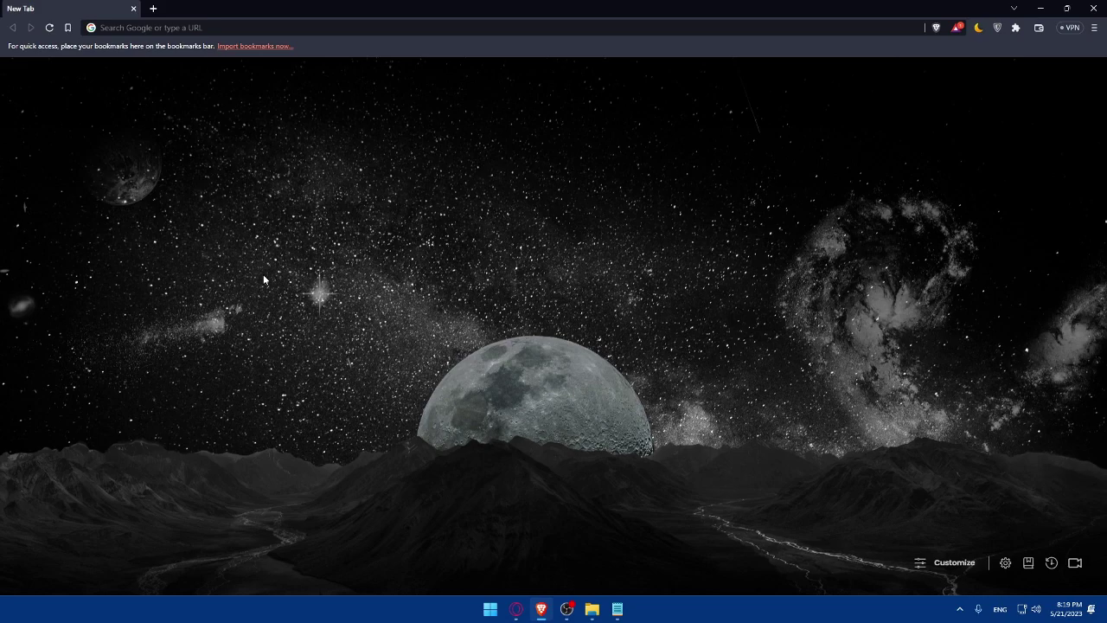
# Step: Load hubspot.com in the Brave address bar
pyautogui.click(216, 29)
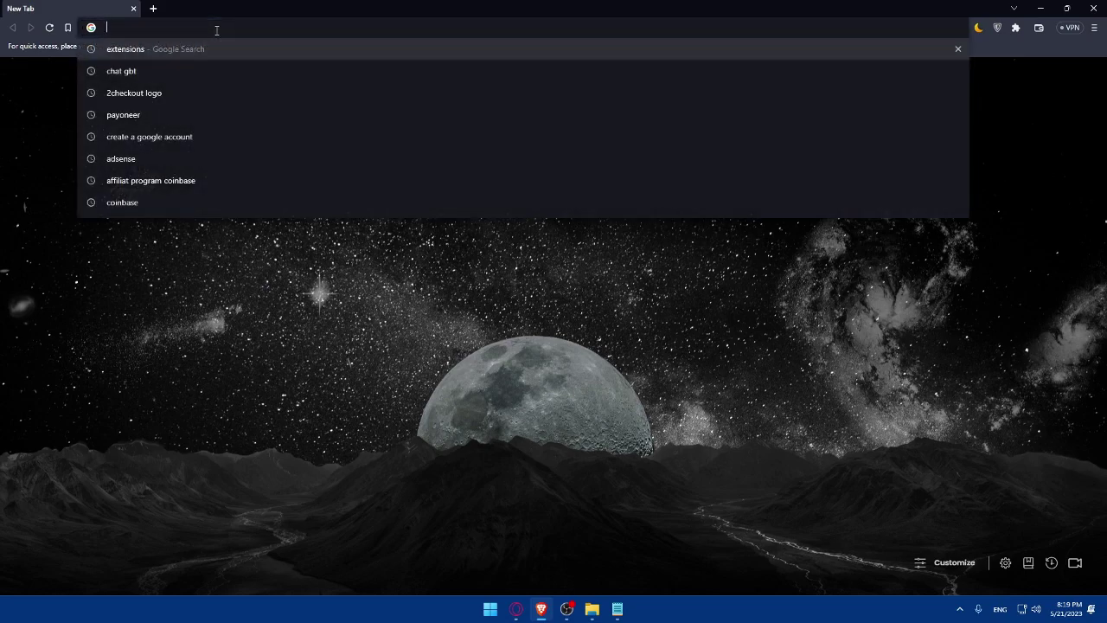
pyautogui.write('hubspot')
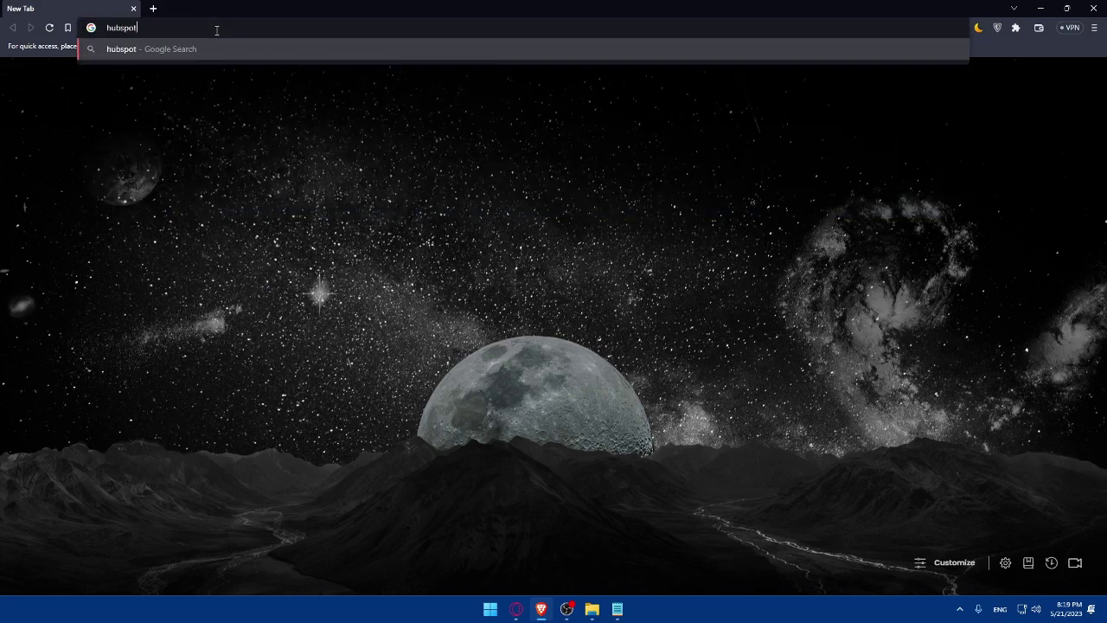
pyautogui.write('.com')
pyautogui.press('Return')
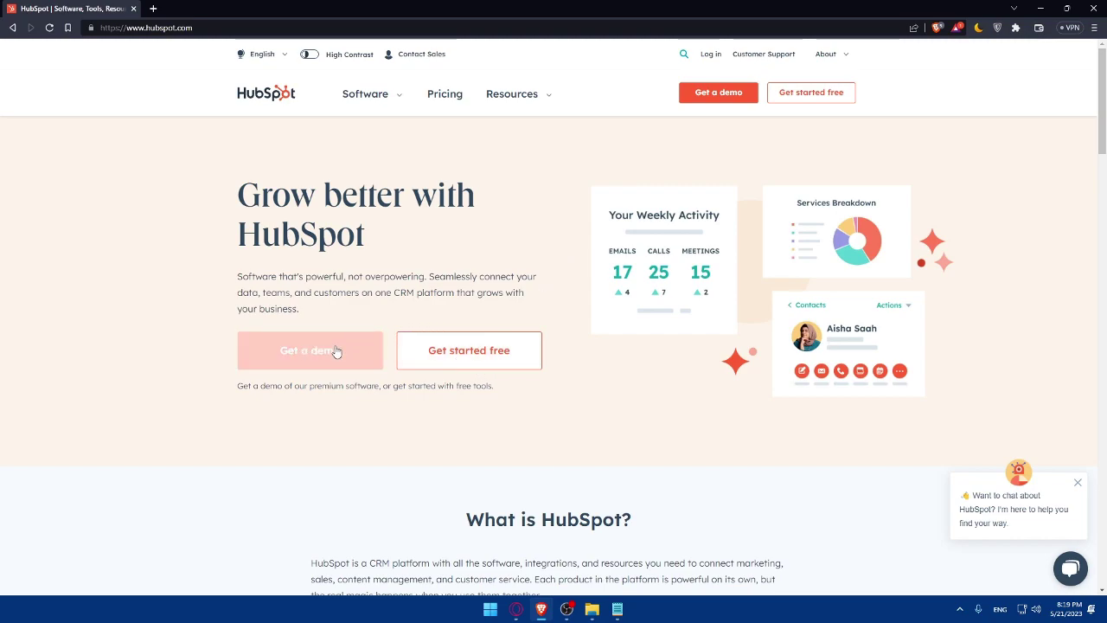
# Step: Start a free HubSpot account using the first Google account and confirm sign-in
pyautogui.click(460, 364)
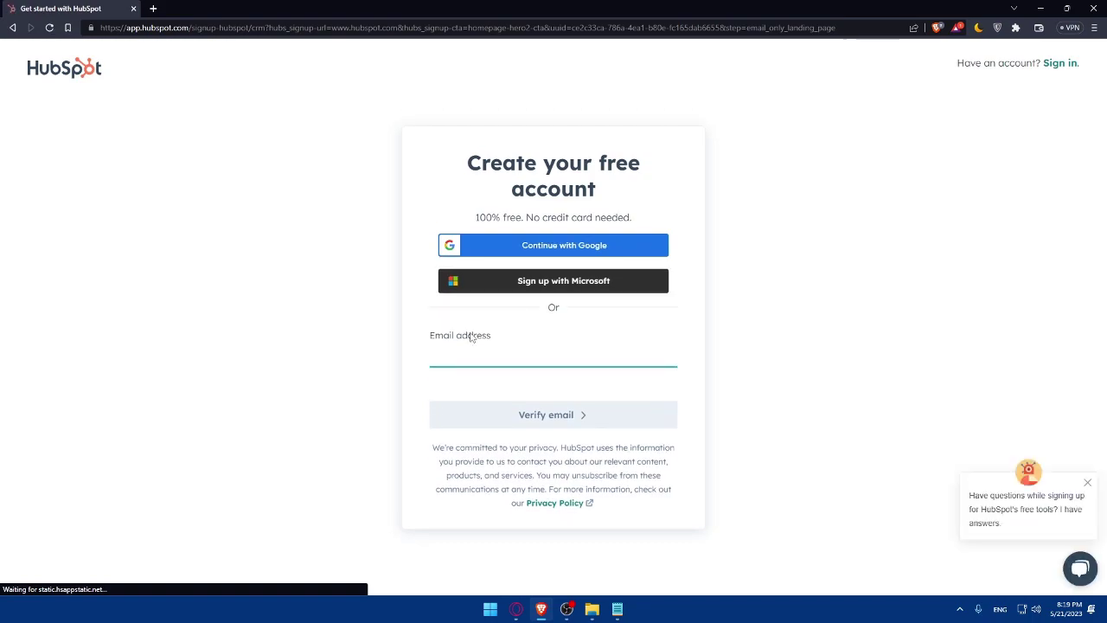
pyautogui.click(555, 248)
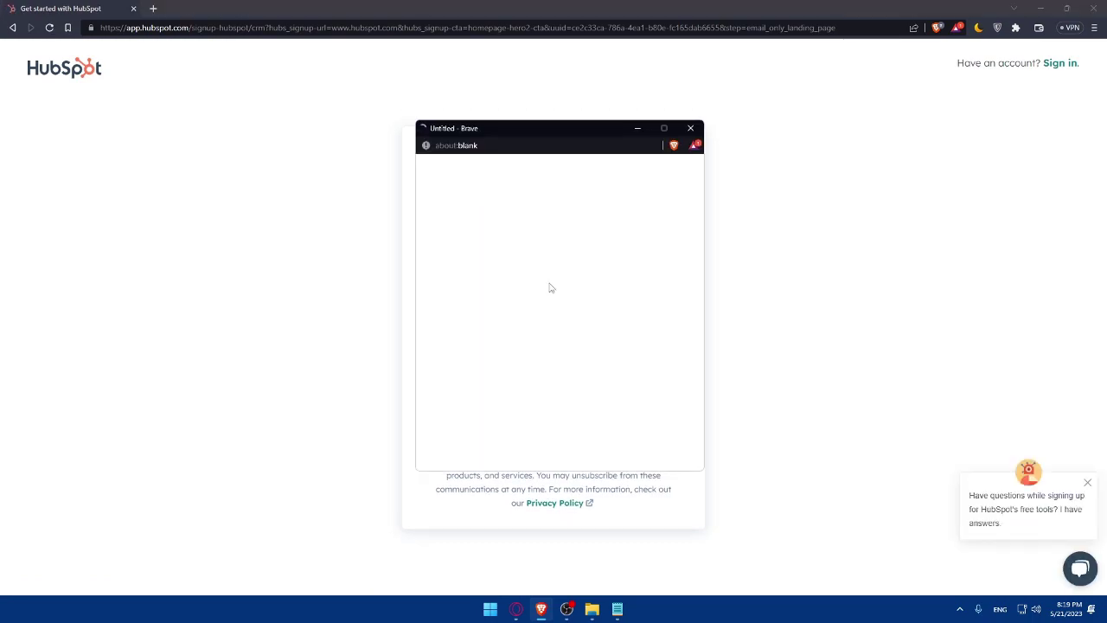
pyautogui.click(516, 273)
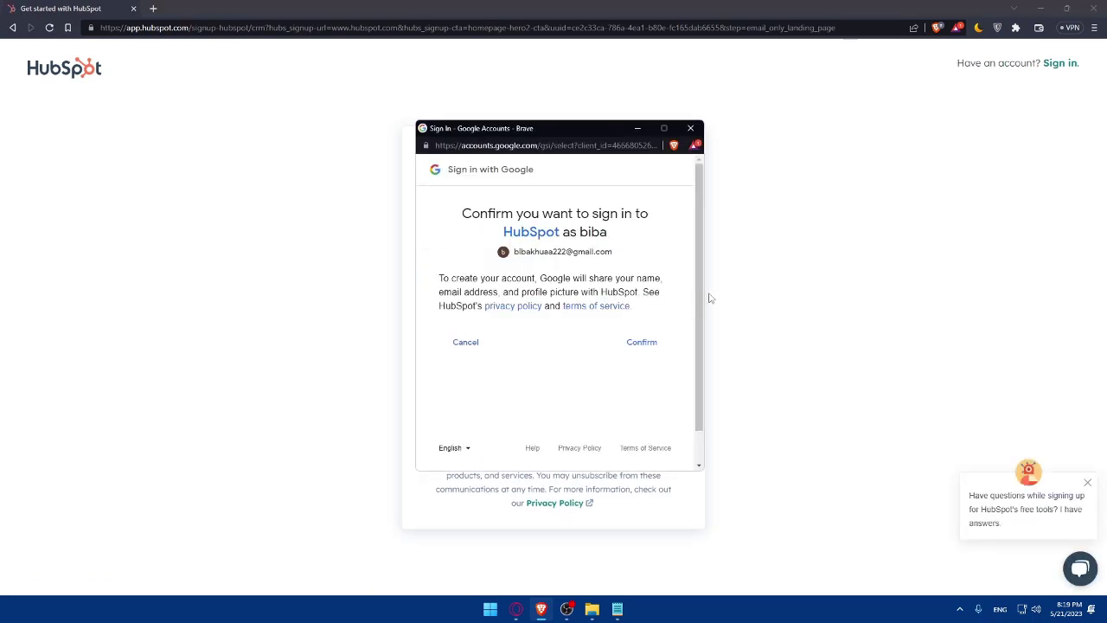
pyautogui.click(641, 342)
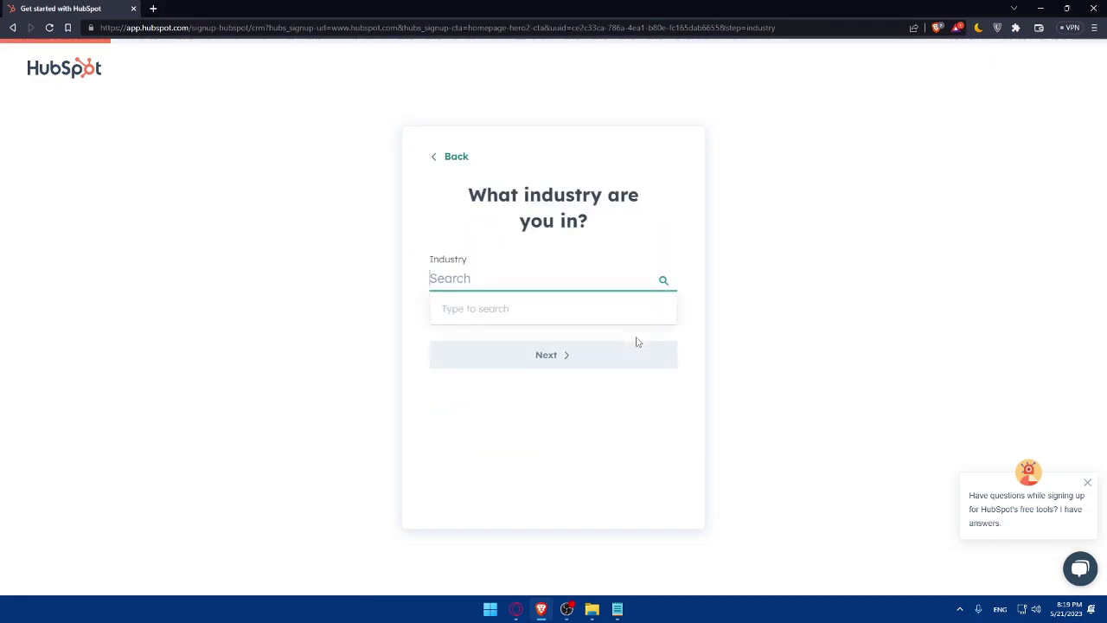
# Step: Answer Other for both the industry and the job role questions
pyautogui.click(320, 311)
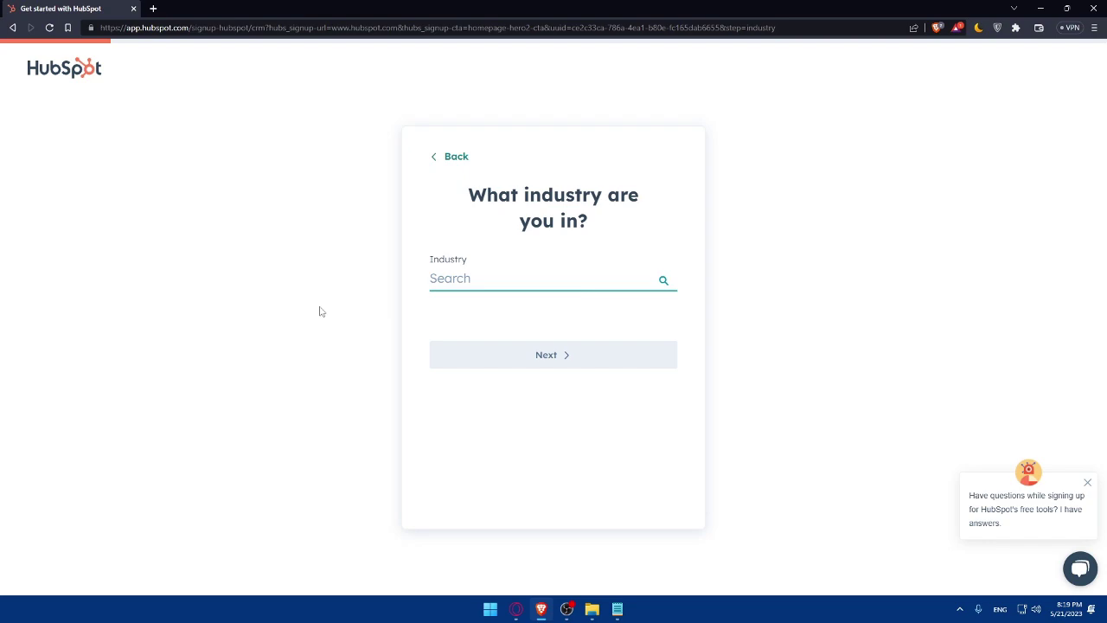
pyautogui.click(513, 271)
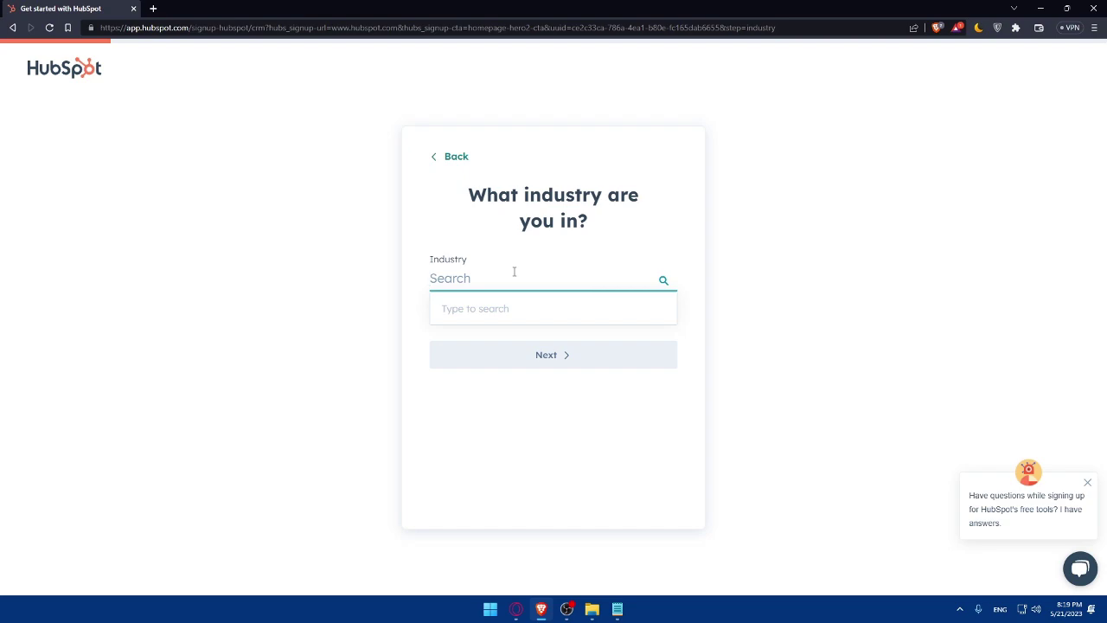
pyautogui.write('web')
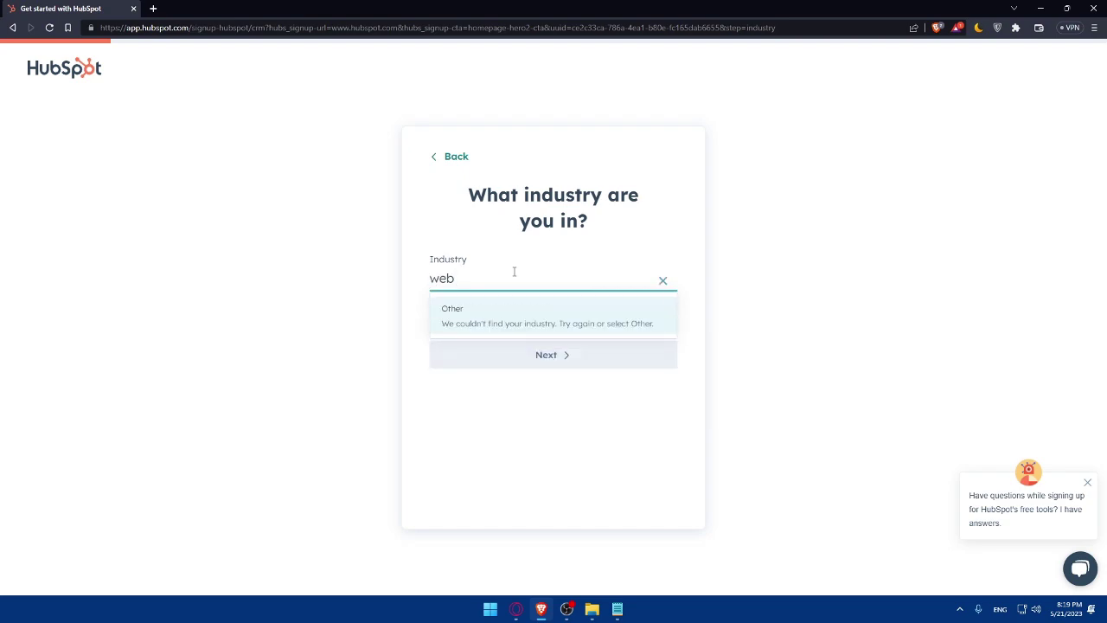
pyautogui.click(489, 308)
pyautogui.click(510, 357)
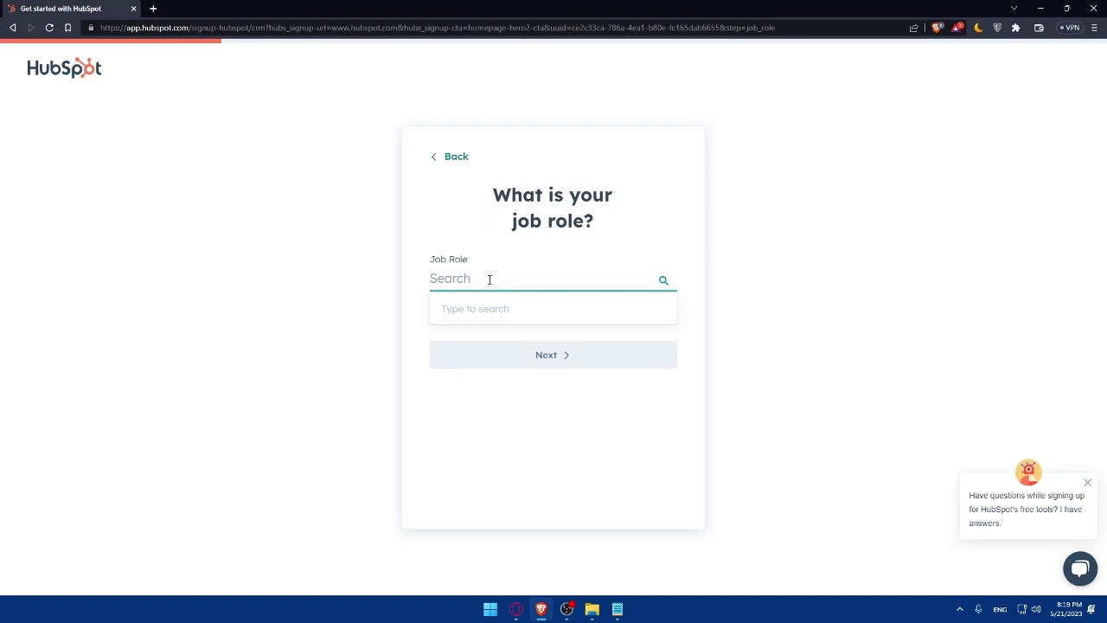
pyautogui.write('other')
pyautogui.click(486, 320)
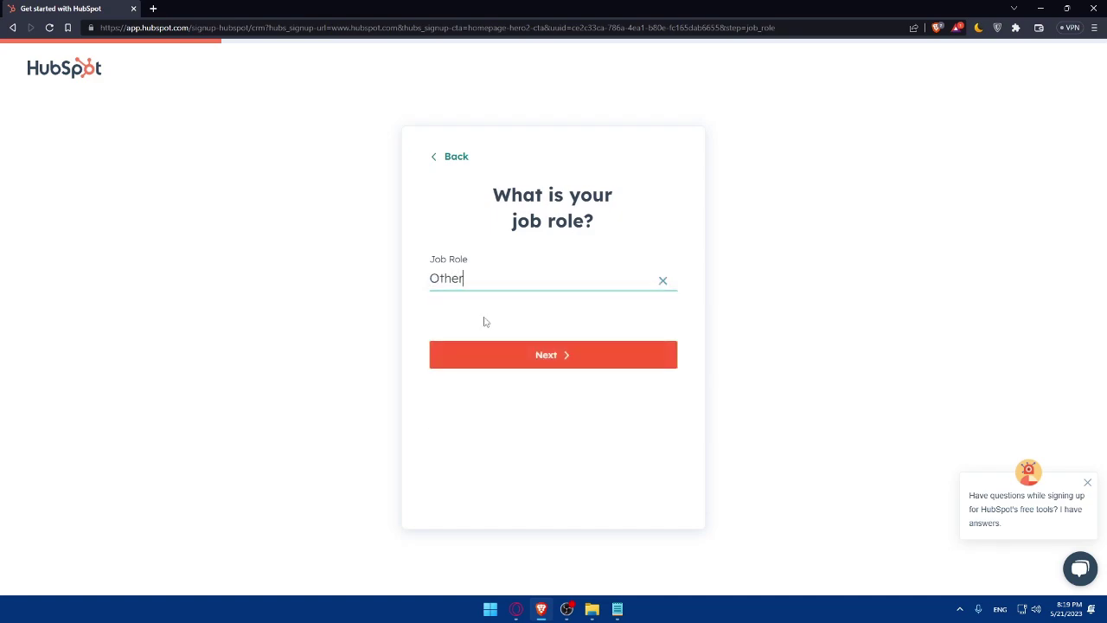
pyautogui.click(527, 364)
pyautogui.write('test')
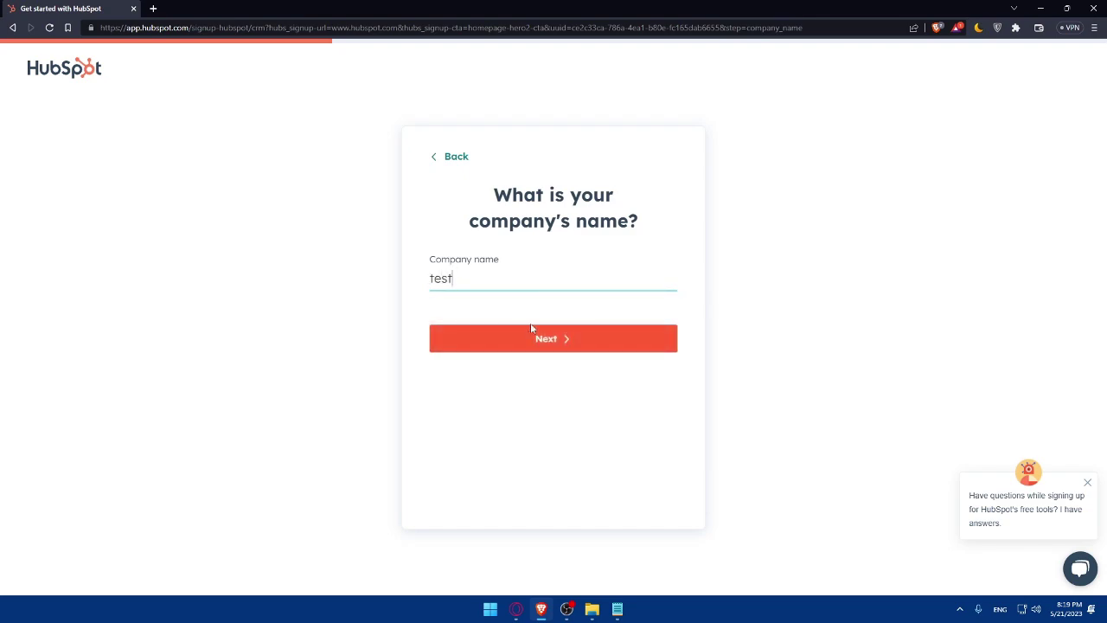
pyautogui.click(531, 327)
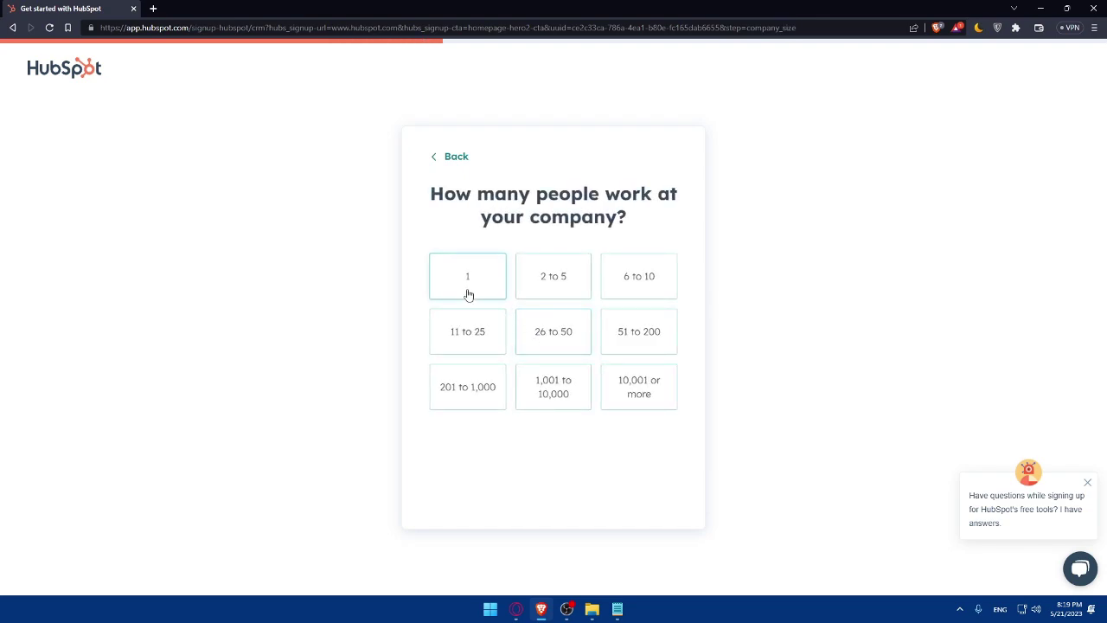
pyautogui.click(484, 275)
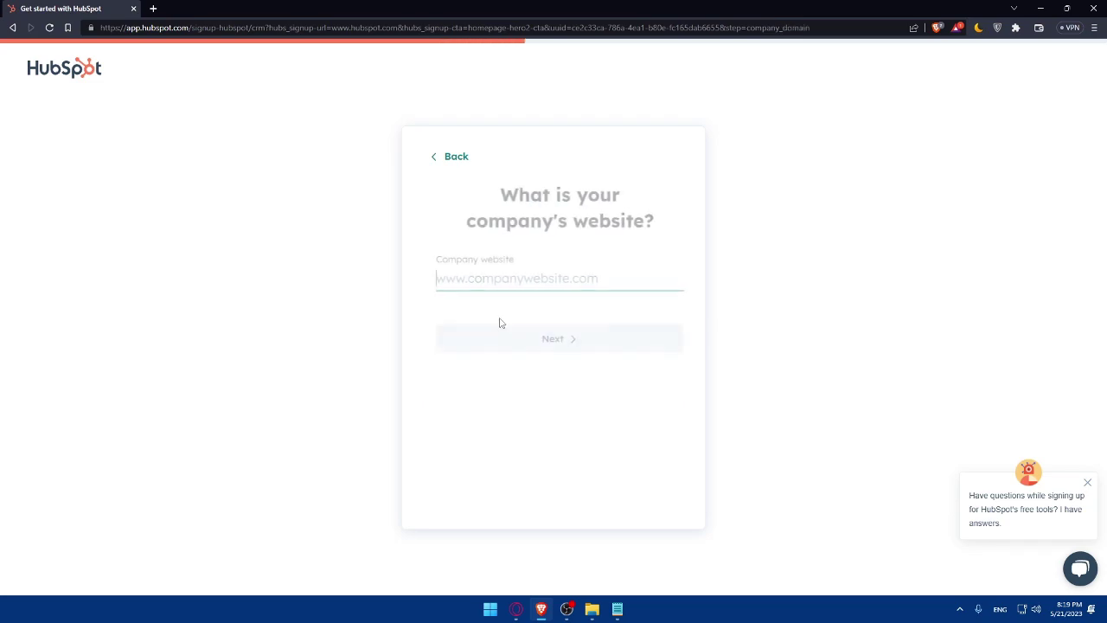
pyautogui.write('te')
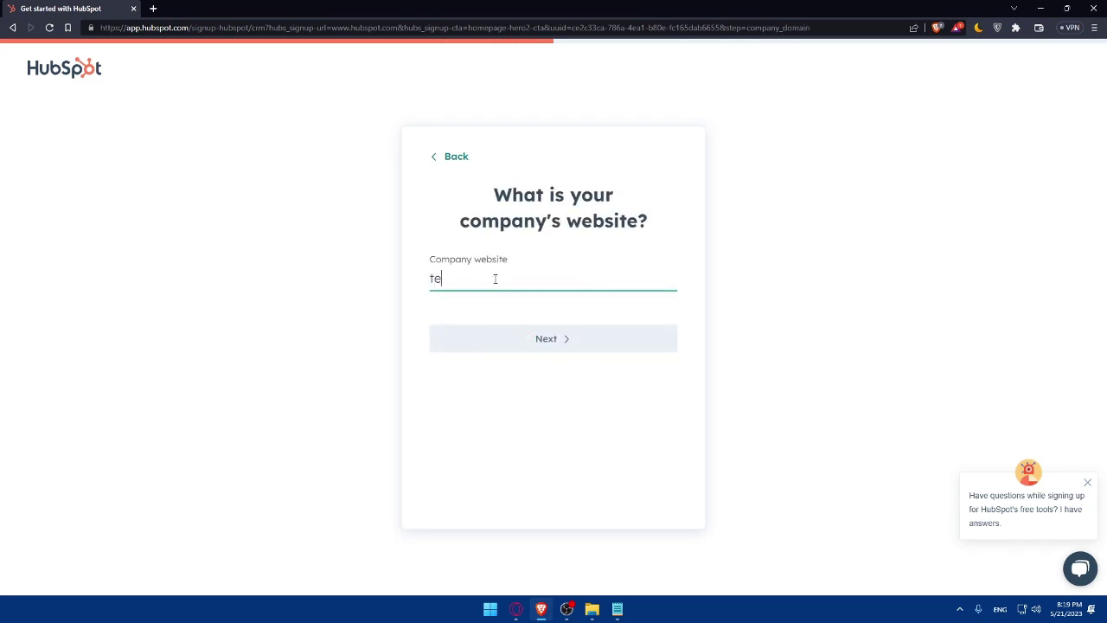
pyautogui.write('st.com')
pyautogui.click(432, 279)
pyautogui.write('qqq')
pyautogui.press('BackSpace')
pyautogui.press('BackSpace')
pyautogui.press('BackSpace')
pyautogui.write('www.')
# Step: Submit the website, create the account with EU hosting, choose no prior CRM and Send marketing emails
pyautogui.click(519, 346)
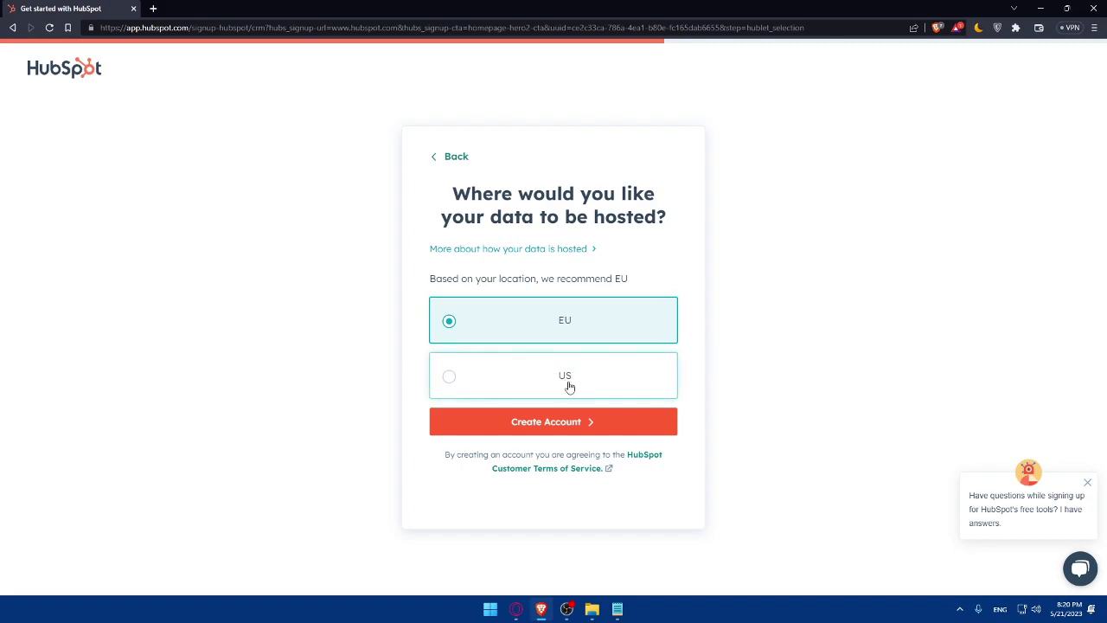
pyautogui.click(549, 422)
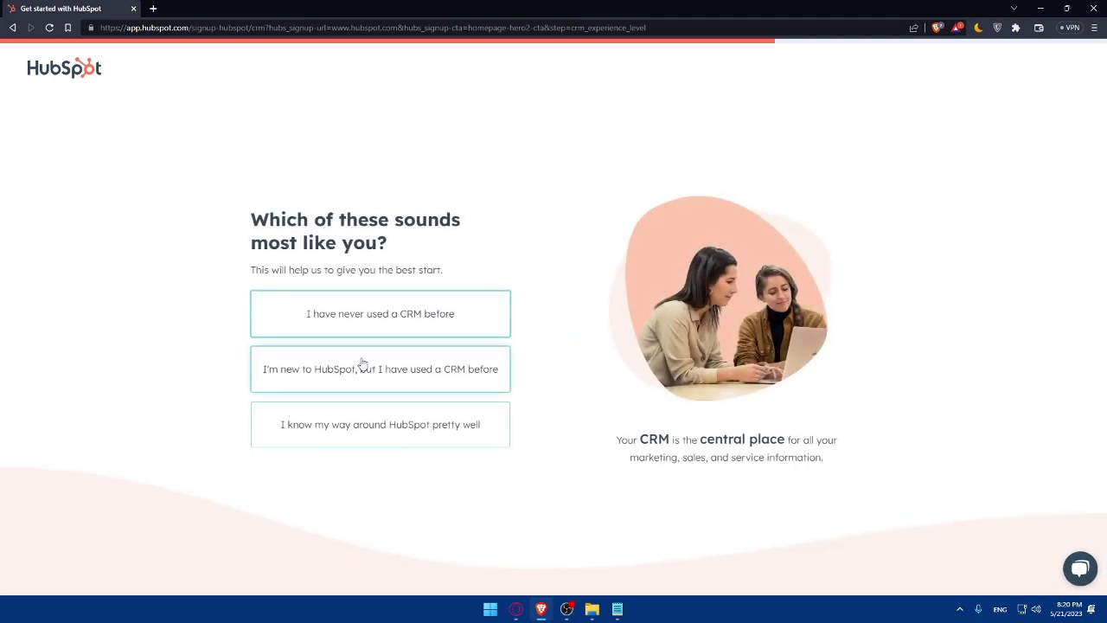
pyautogui.click(360, 309)
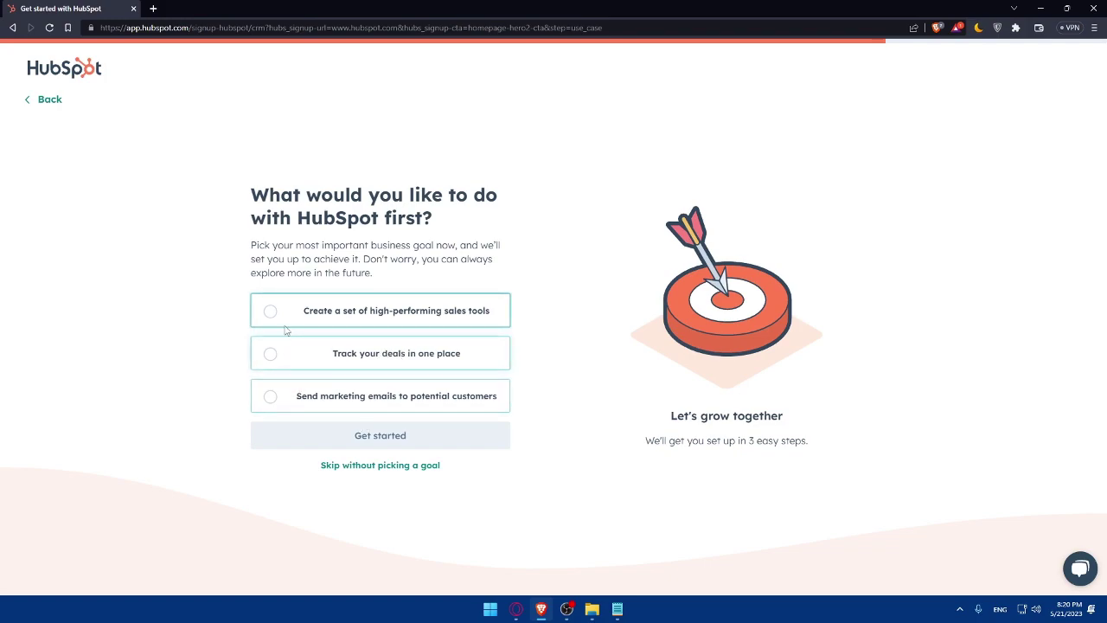
pyautogui.click(284, 404)
pyautogui.click(338, 435)
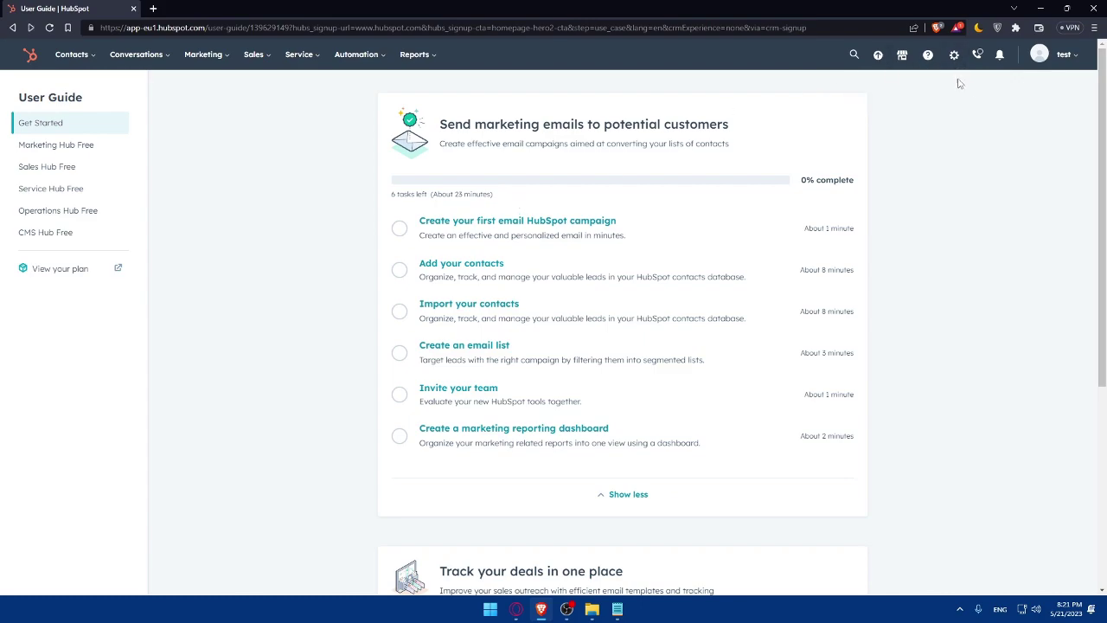
# Step: Go to the API Key page under Settings > Integrations
pyautogui.click(954, 57)
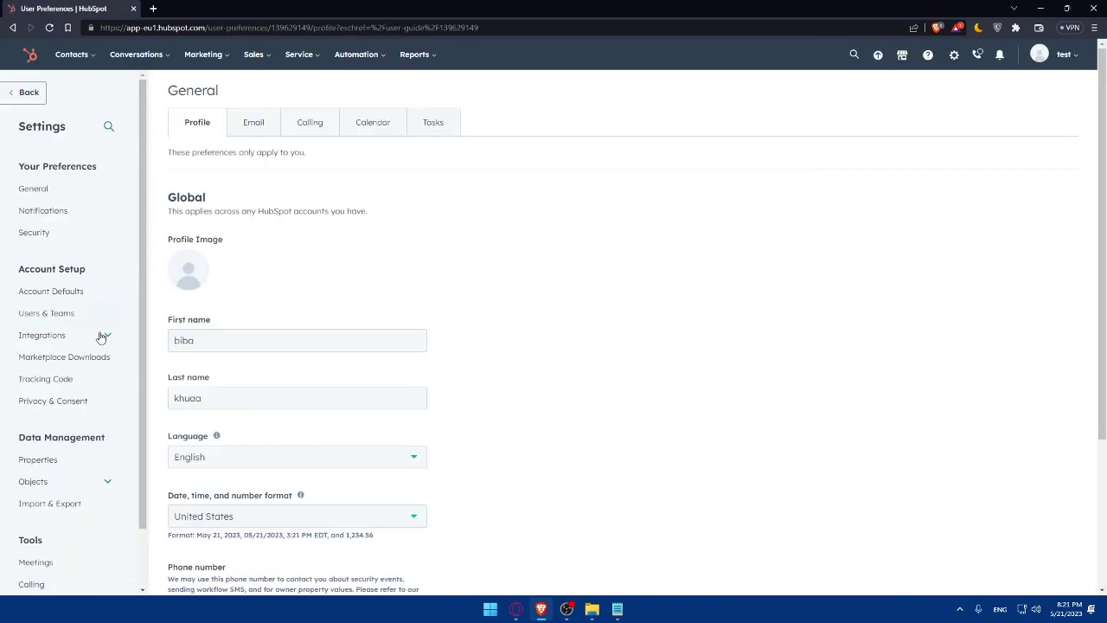
pyautogui.click(57, 337)
pyautogui.click(69, 402)
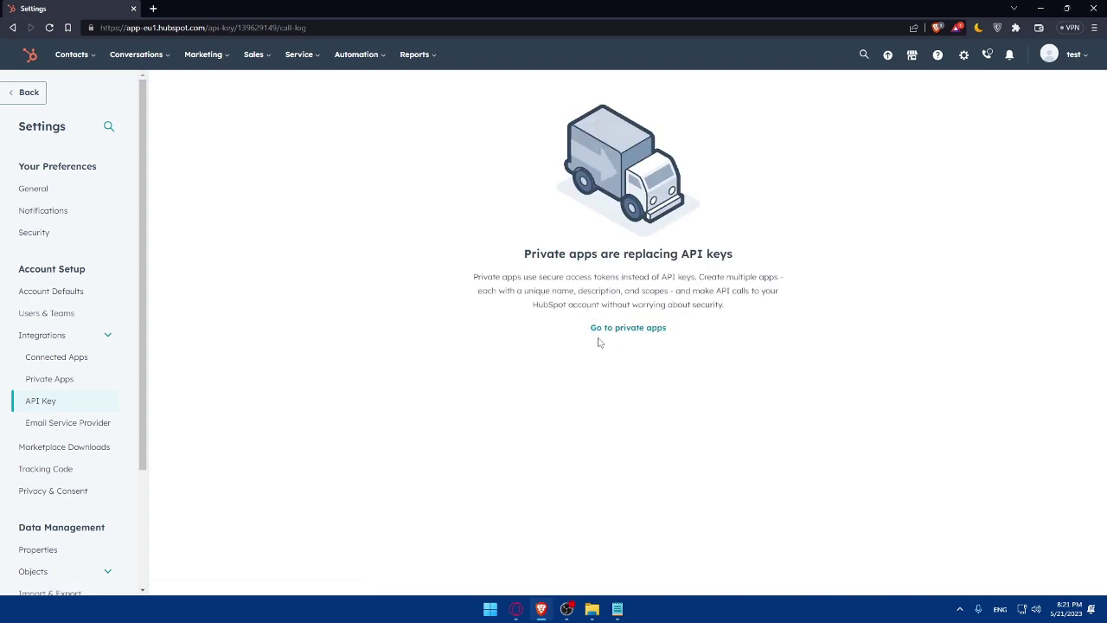
pyautogui.click(153, 9)
# Step: Load the Webflow dashboard and open Settings for the site "Biba's Fresh Site"
pyautogui.write('web')
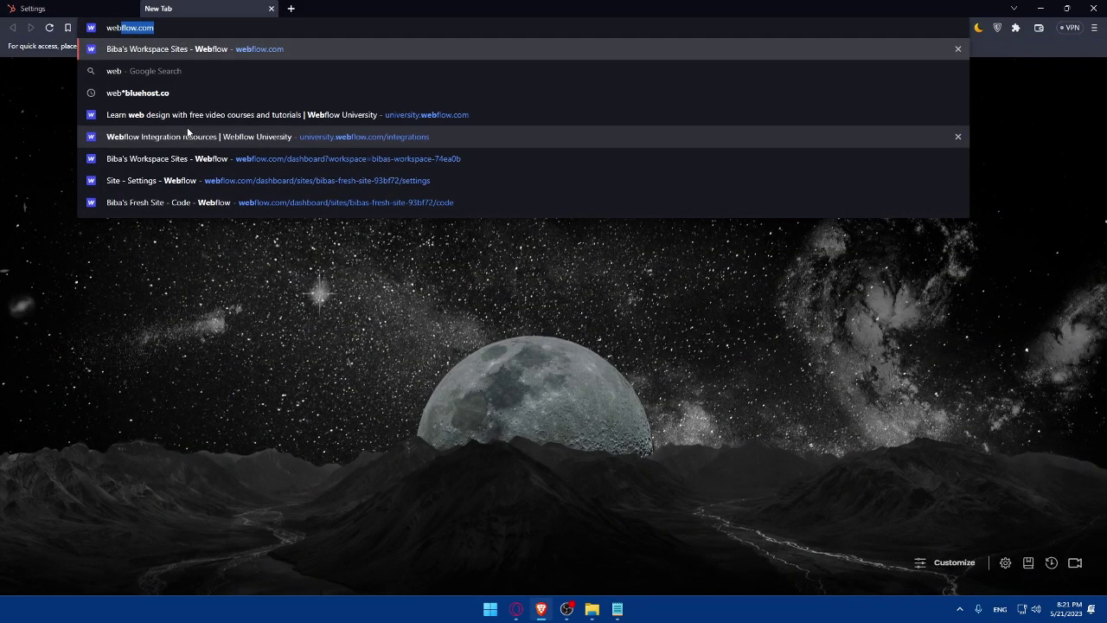
pyautogui.write('flow.co')
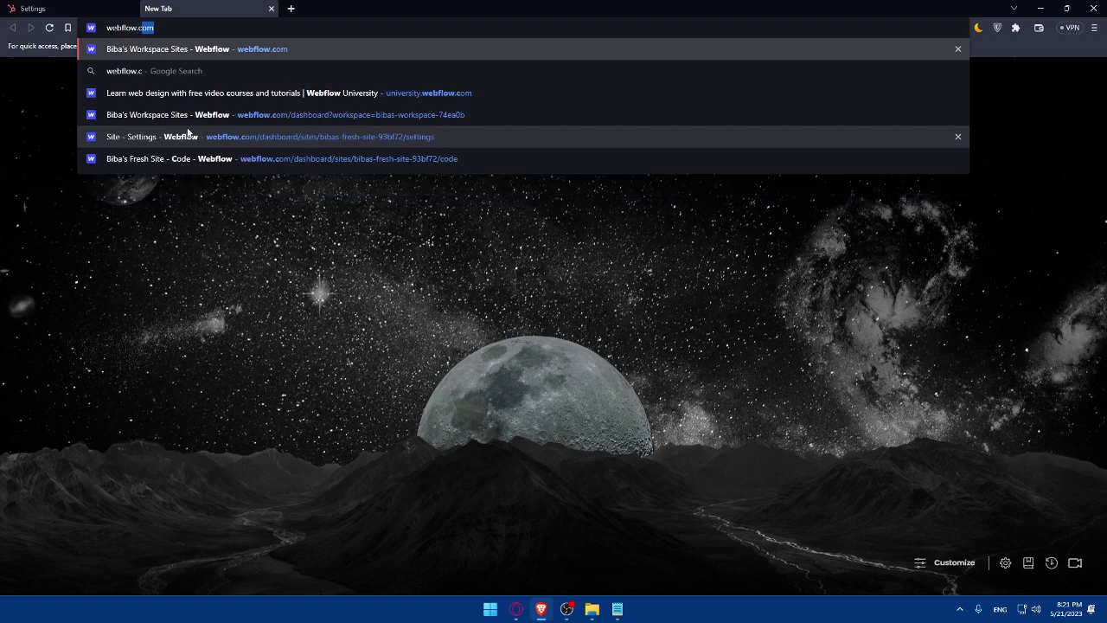
pyautogui.click(187, 132)
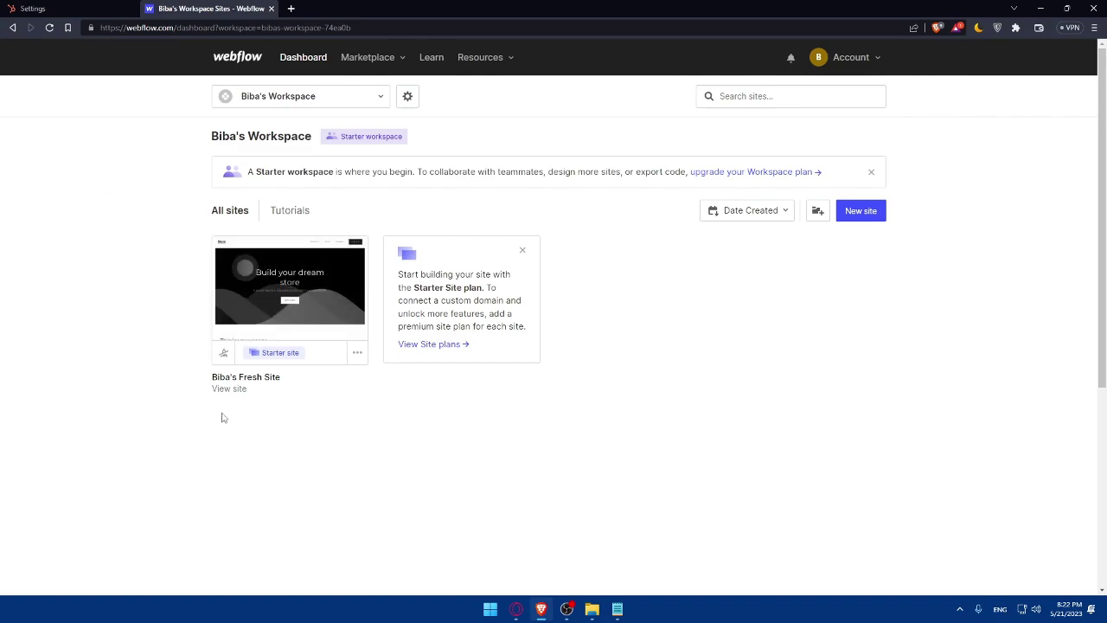
pyautogui.click(358, 352)
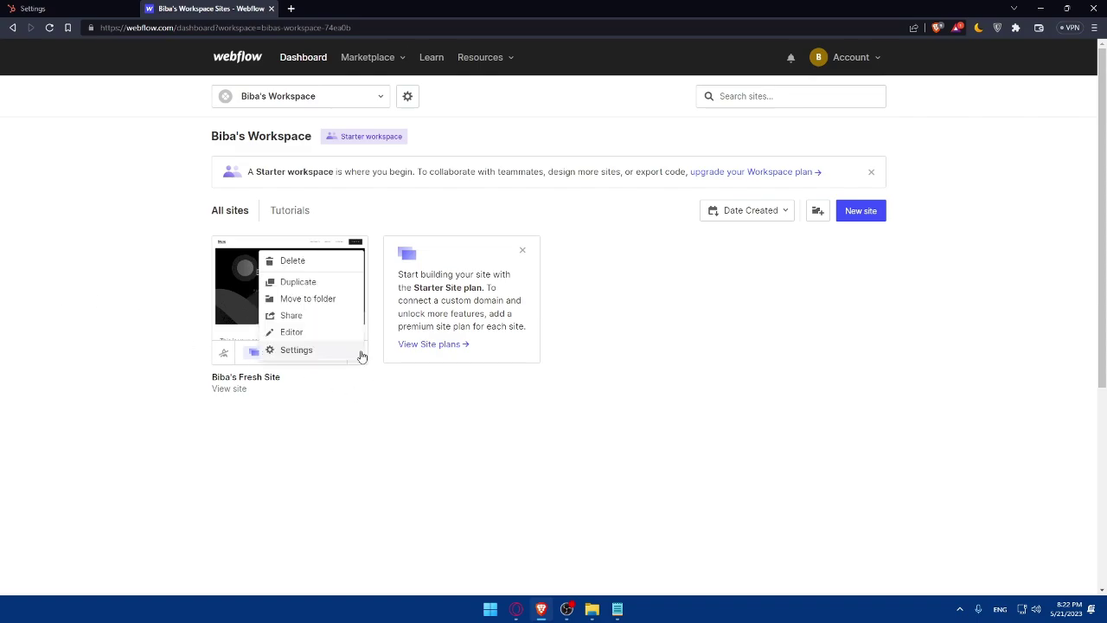
pyautogui.click(299, 355)
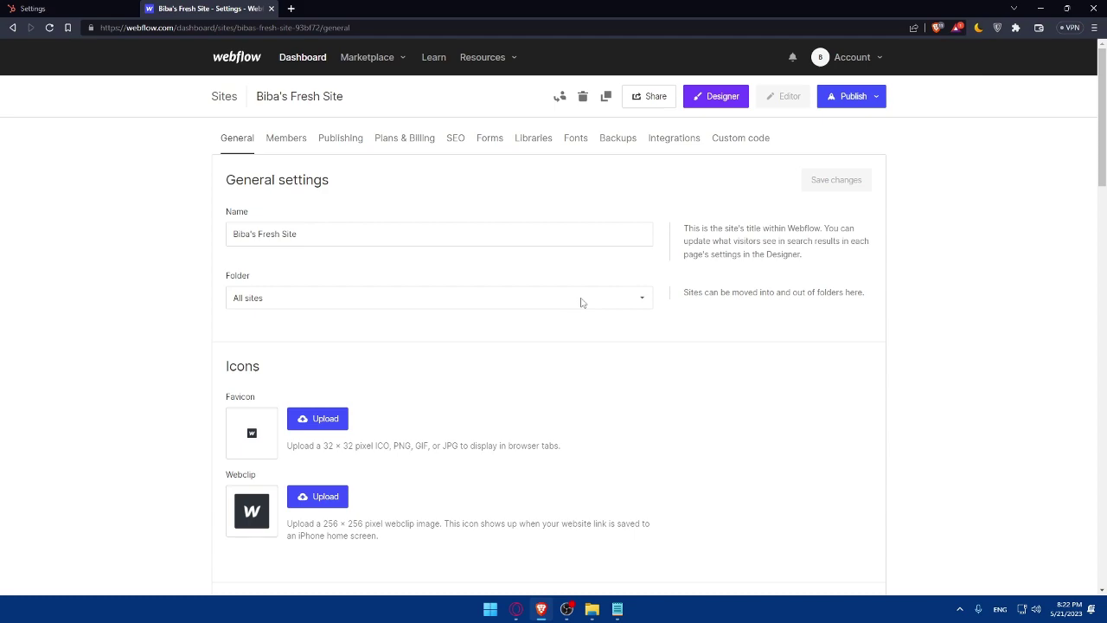
# Step: Check Custom code, follow Add a site plan, and scroll through the Starter, Basic, CMS and Business plans
pyautogui.click(724, 148)
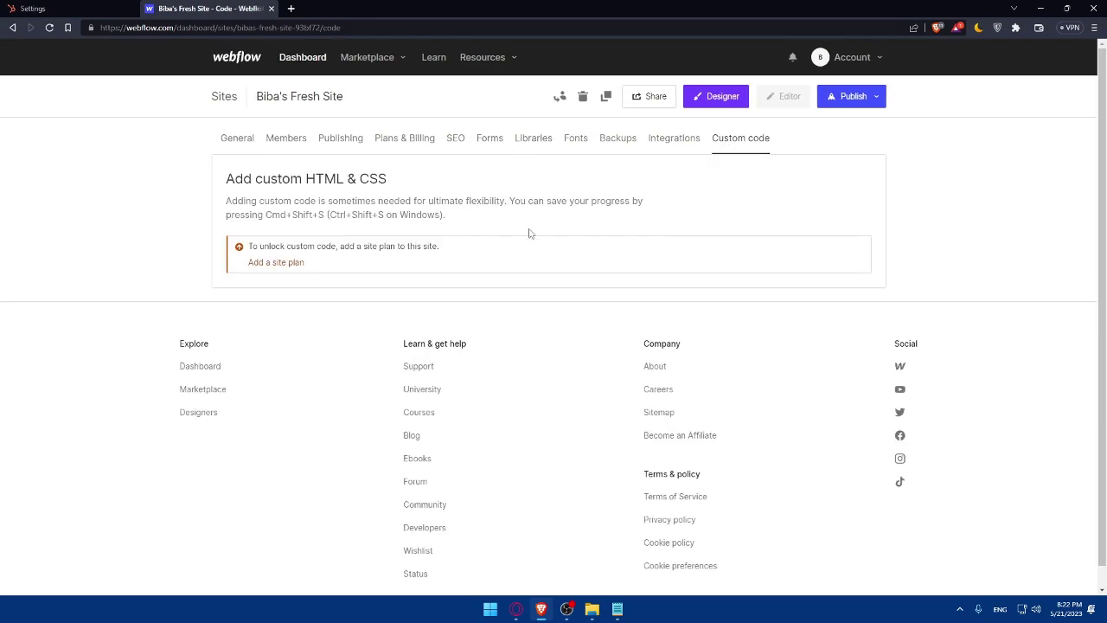
pyautogui.click(289, 265)
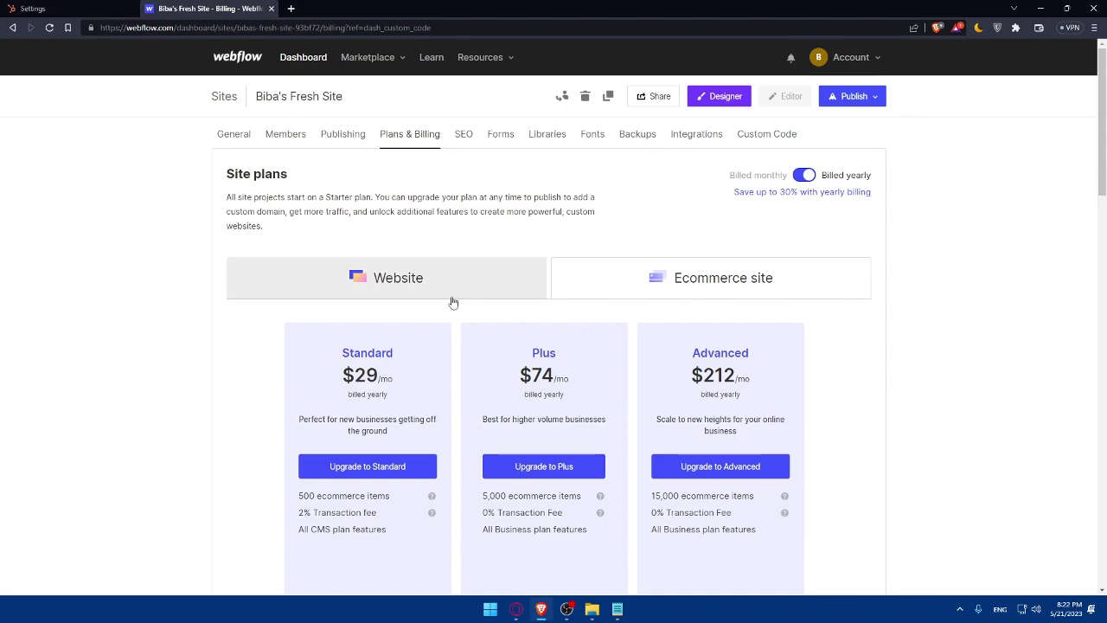
pyautogui.scroll(-1, 457, 349)
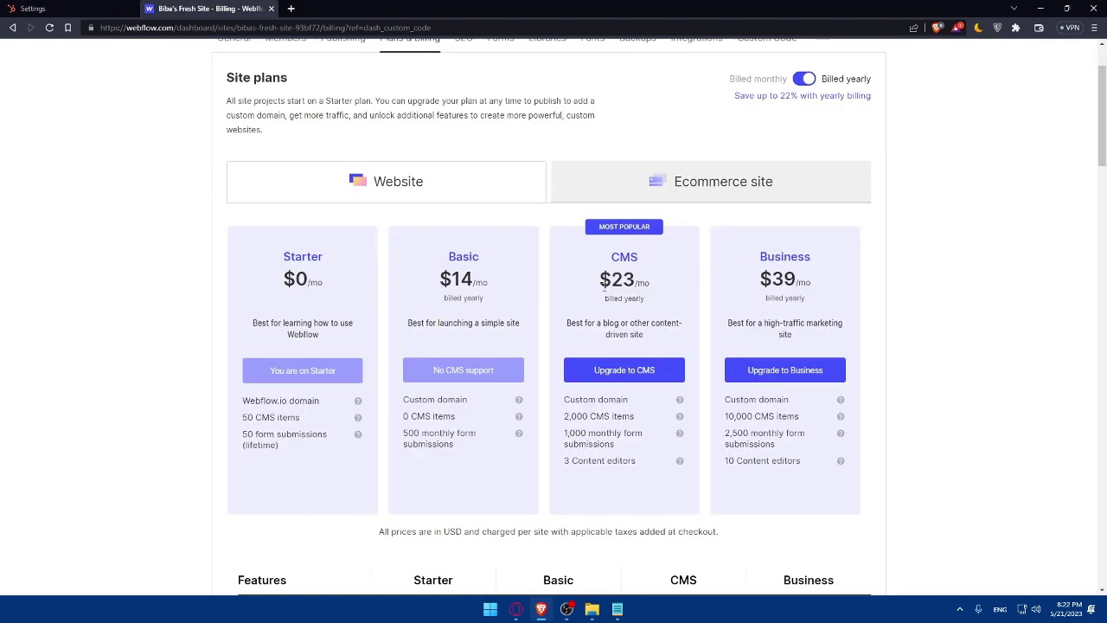
pyautogui.scroll(-1, 605, 322)
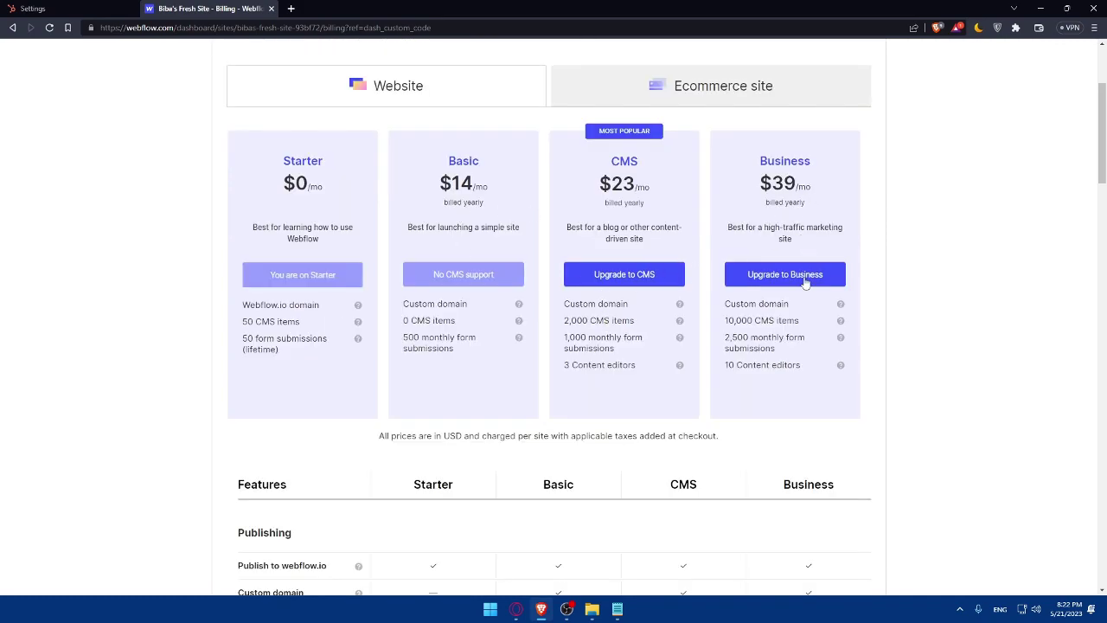
pyautogui.scroll(-4, 563, 306)
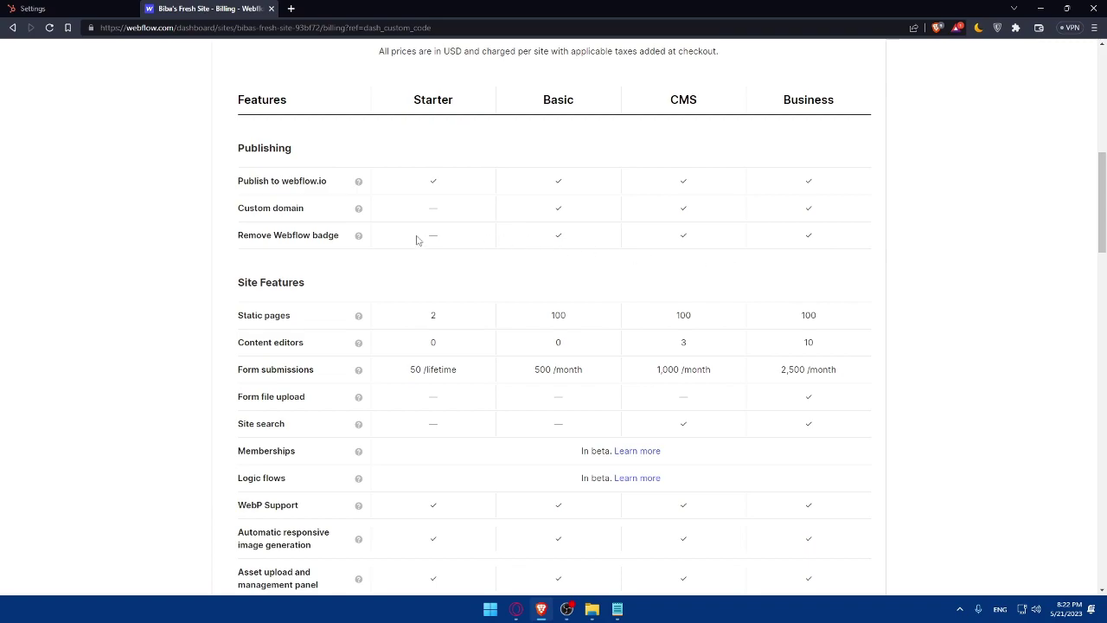
pyautogui.scroll(-12, 416, 247)
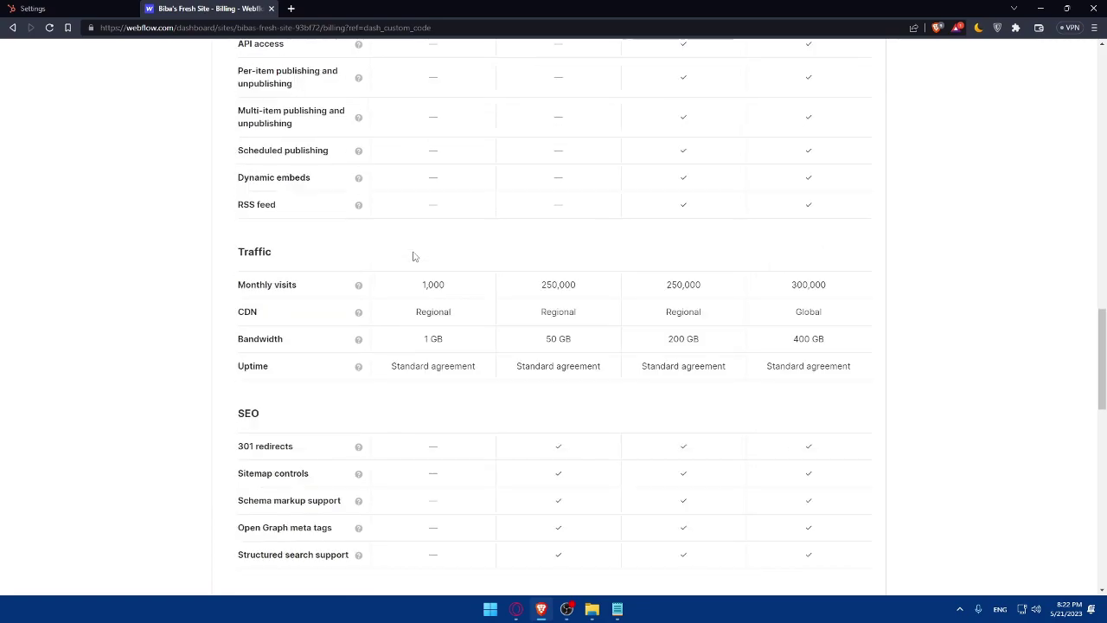
pyautogui.scroll(-2, 417, 229)
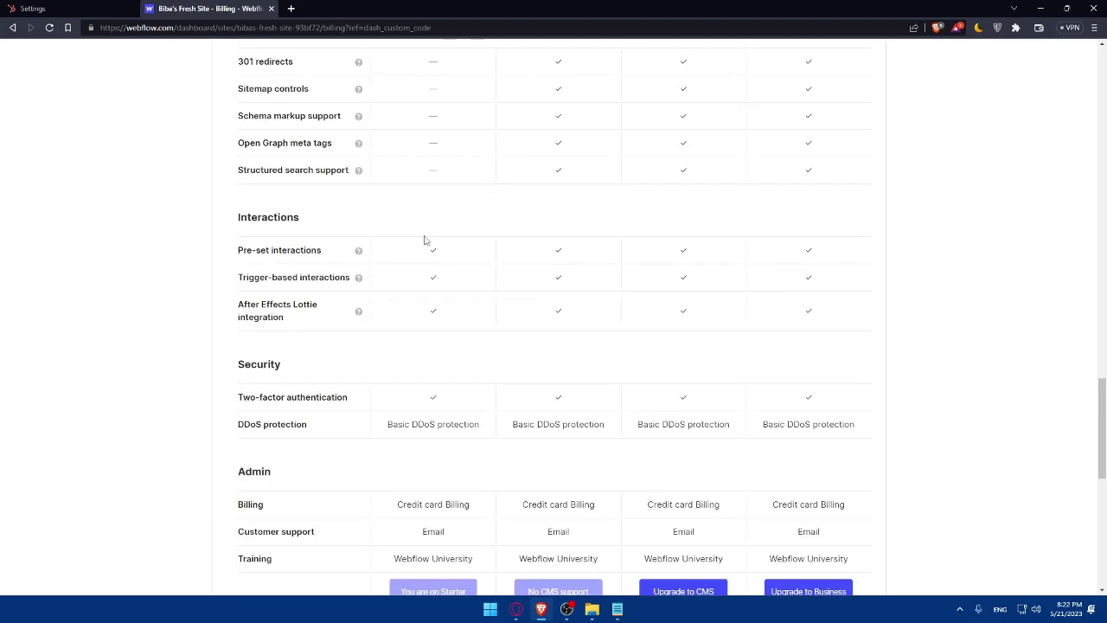
pyautogui.scroll(-3, 419, 241)
pyautogui.scroll(15, 534, 307)
pyautogui.scroll(10, 535, 307)
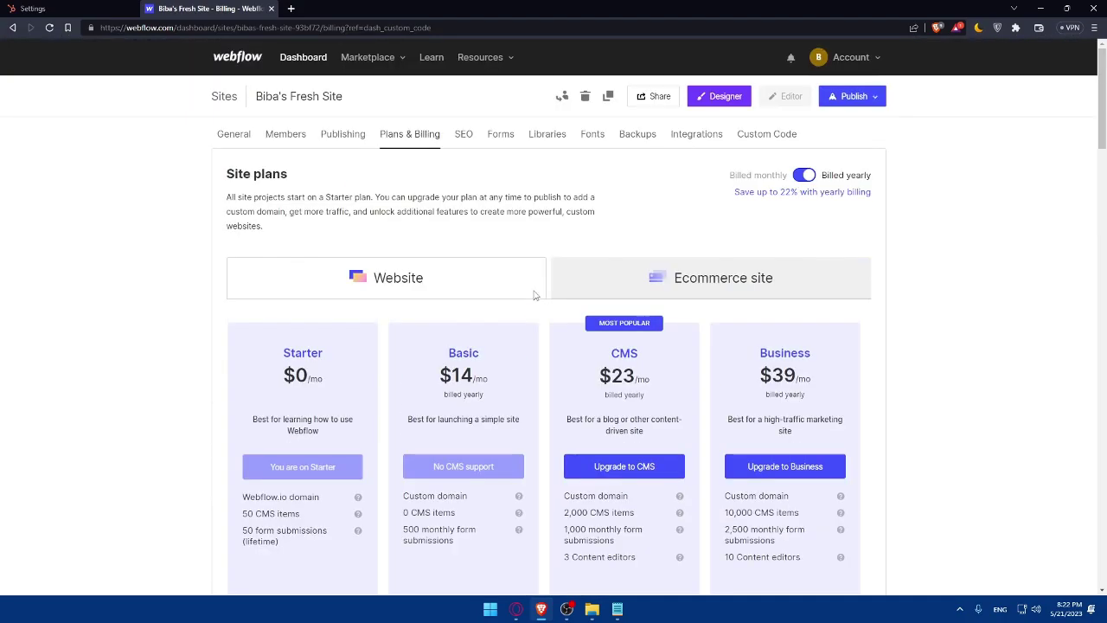
# Step: Switch to Ecommerce plans and compare Standard's 2% fee and 500 items against Plus and Advanced
pyautogui.click(710, 279)
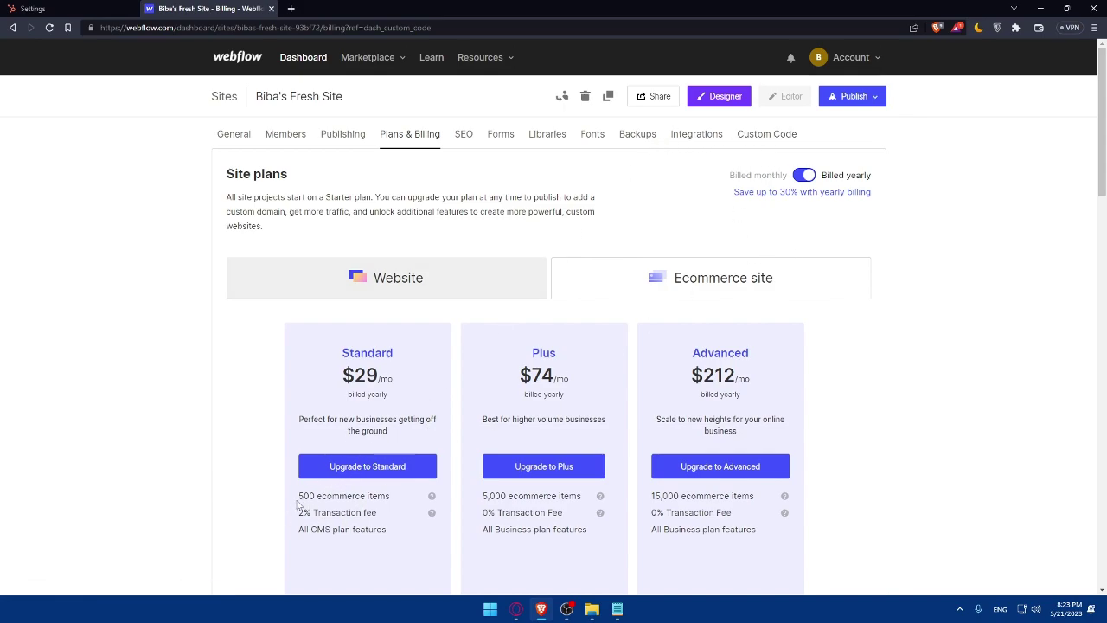
pyautogui.moveTo(298, 512); pyautogui.dragTo(310, 512)
pyautogui.moveTo(314, 495); pyautogui.dragTo(298, 496)
pyautogui.scroll(-9, 528, 496)
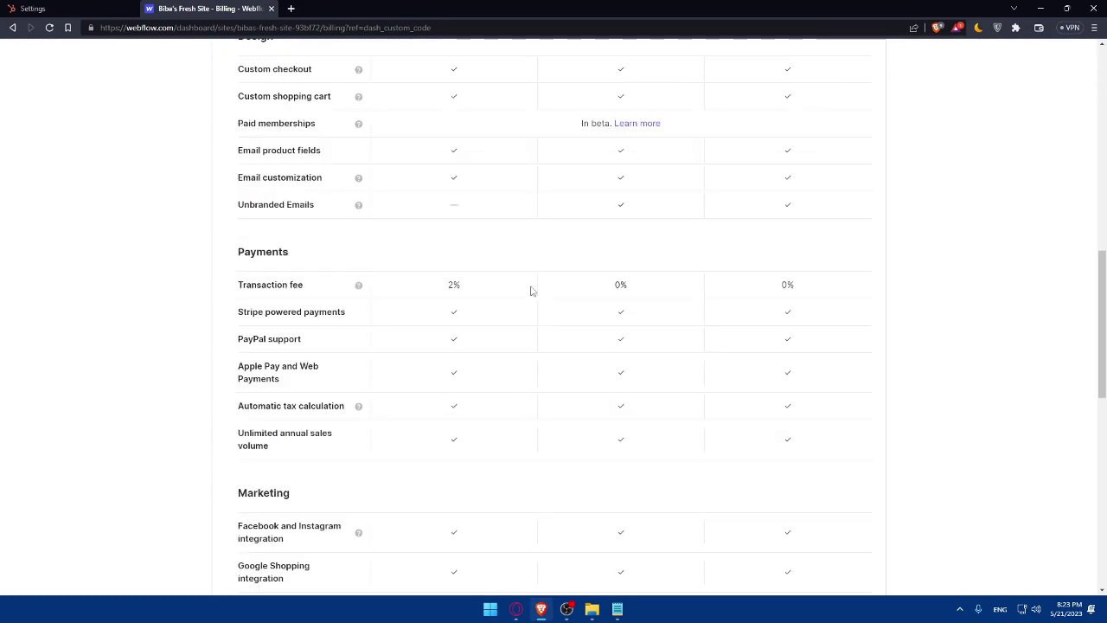
pyautogui.scroll(3, 530, 290)
pyautogui.scroll(-1, 385, 299)
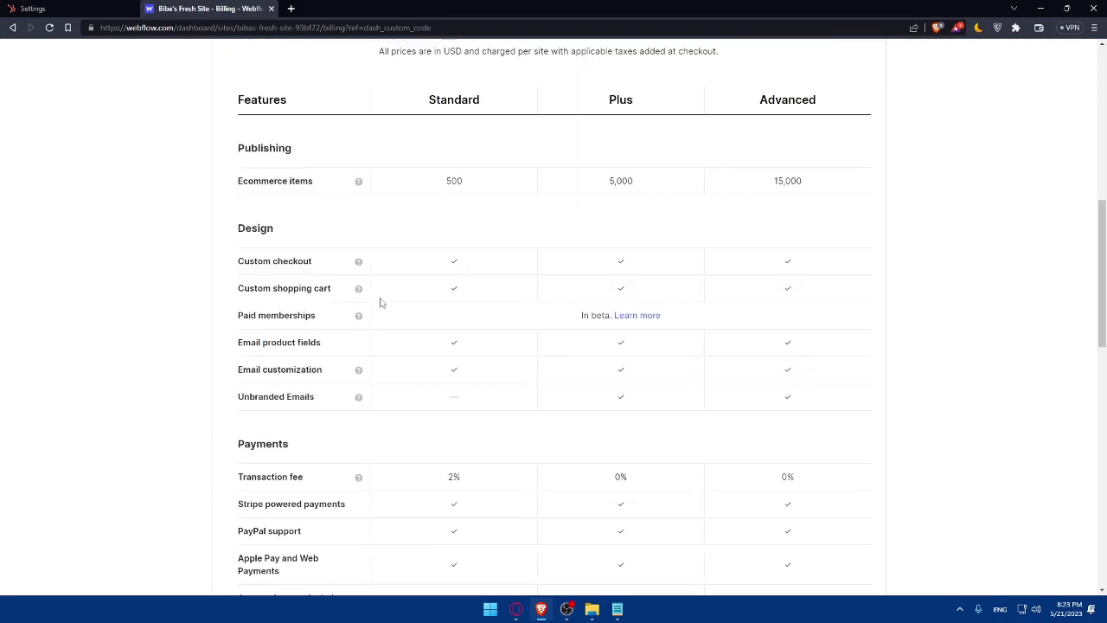
pyautogui.scroll(-5, 380, 302)
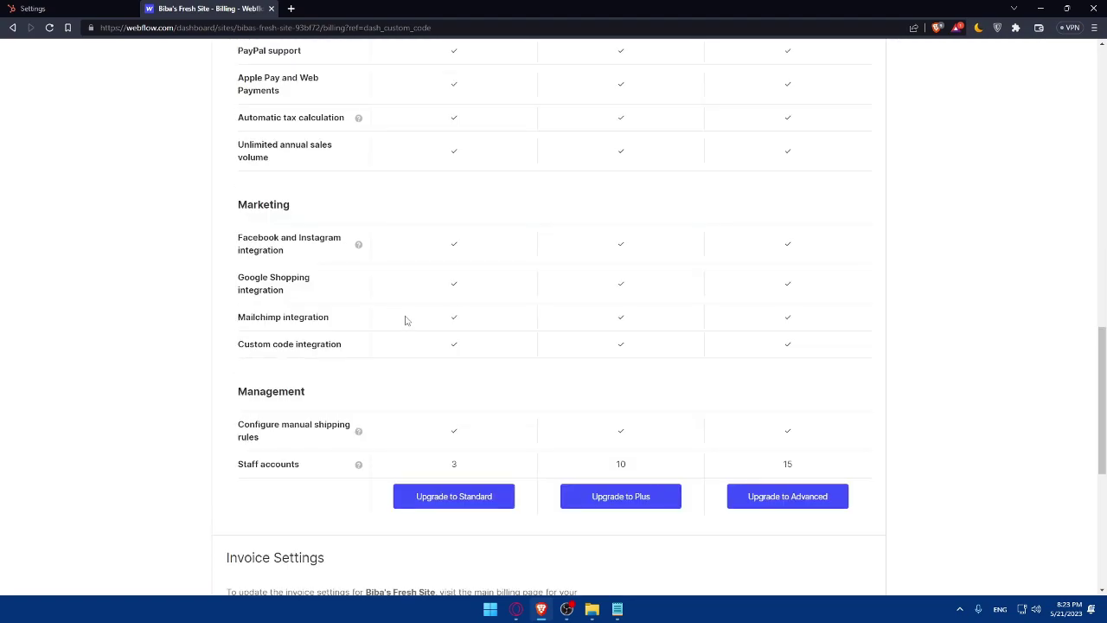
pyautogui.scroll(8, 406, 321)
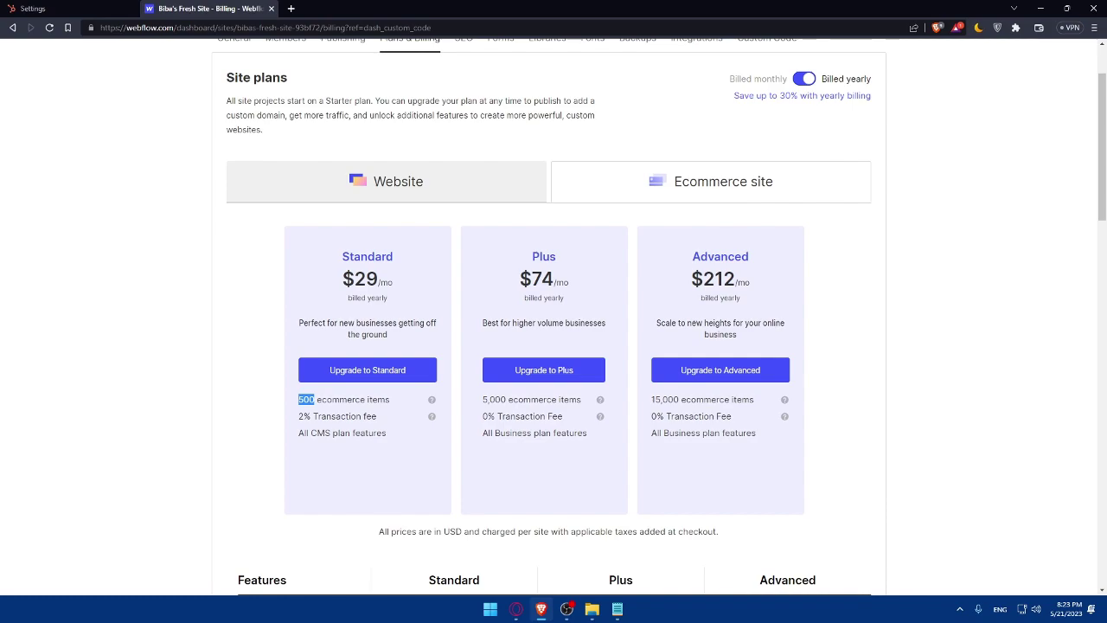
pyautogui.scroll(1, 648, 160)
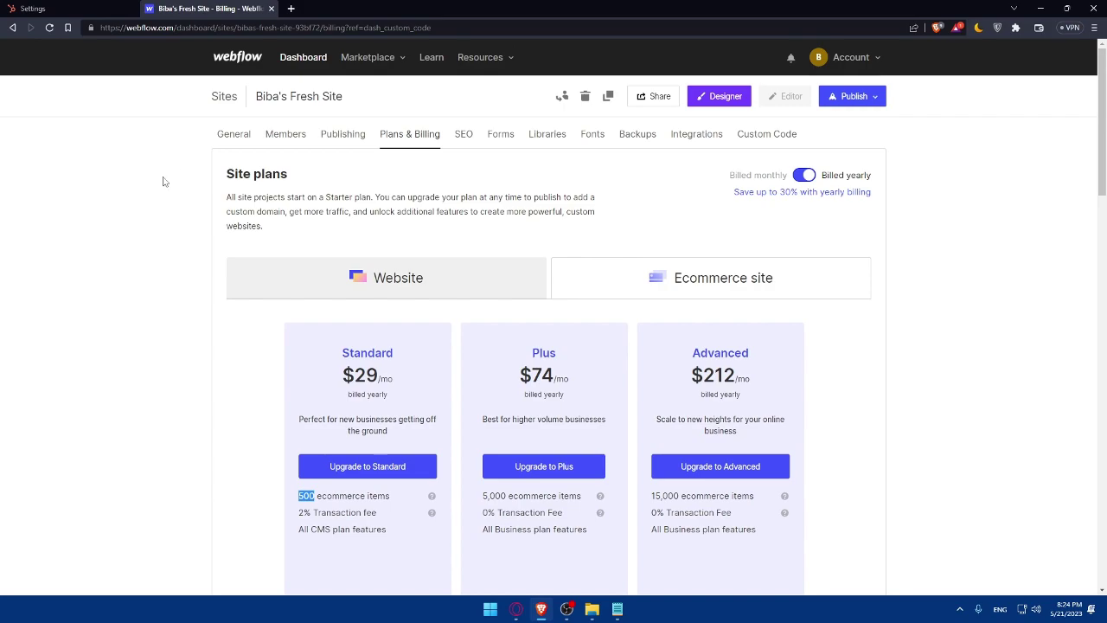
# Step: Open the site from the dashboard in the Designer, with the Navigator docked beside the canvas
pyautogui.click(304, 59)
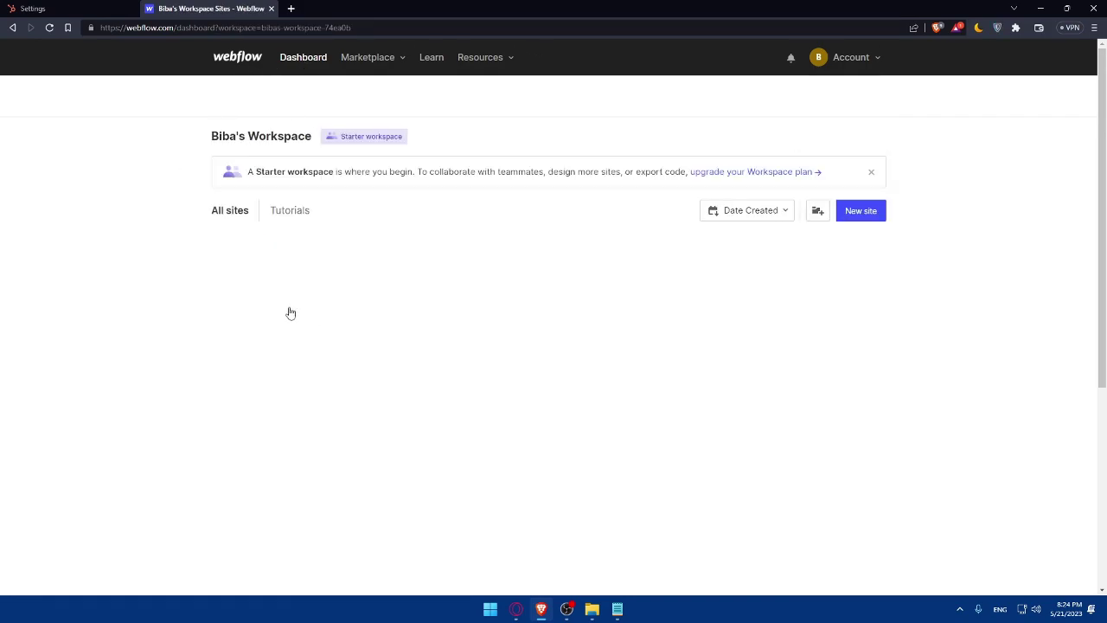
pyautogui.click(292, 309)
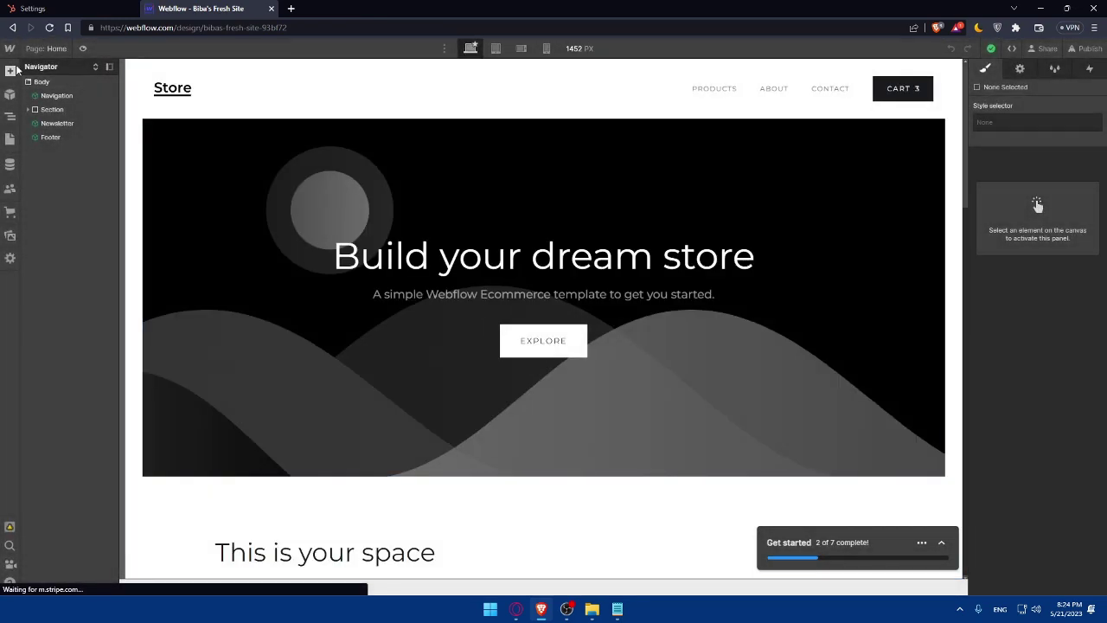
pyautogui.click(9, 72)
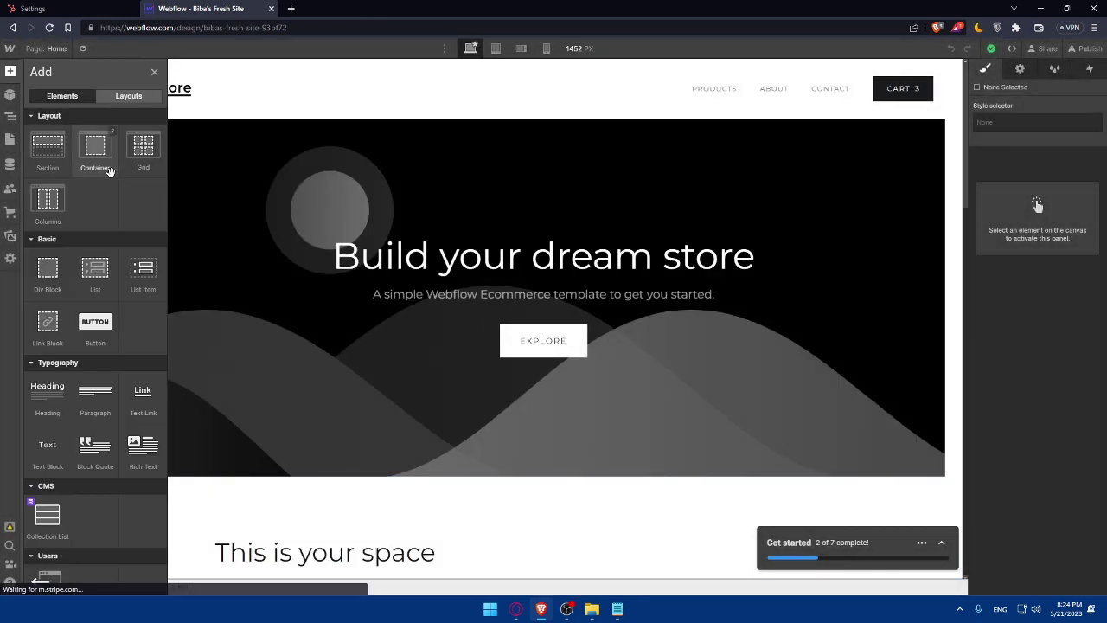
pyautogui.scroll(-3, 109, 171)
pyautogui.click(155, 72)
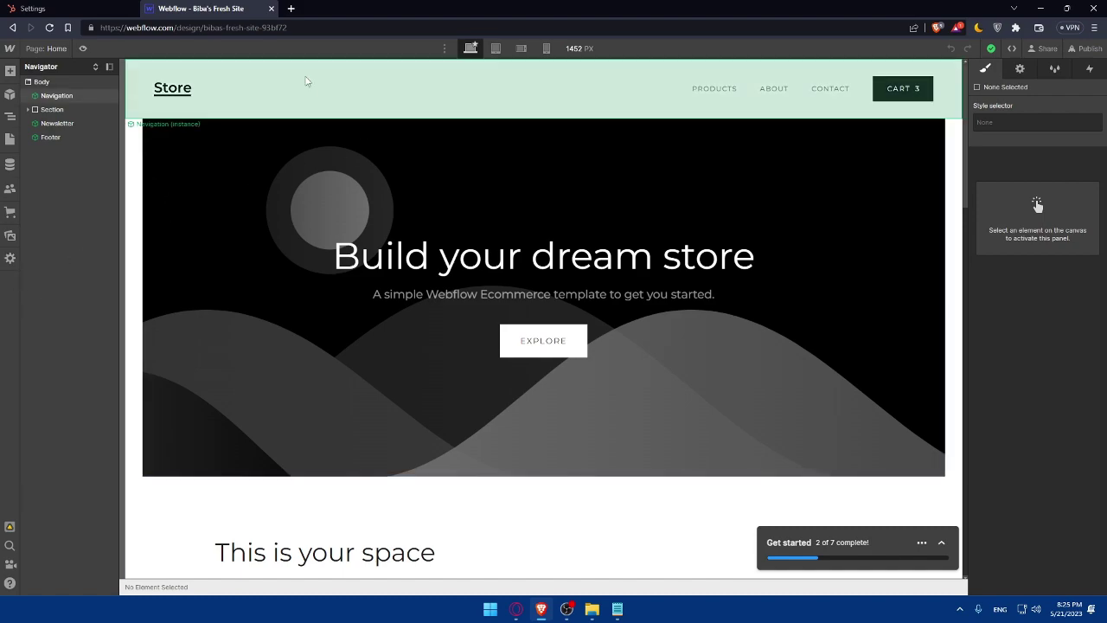
# Step: Go to university.webflow.com in a new tab
pyautogui.click(291, 9)
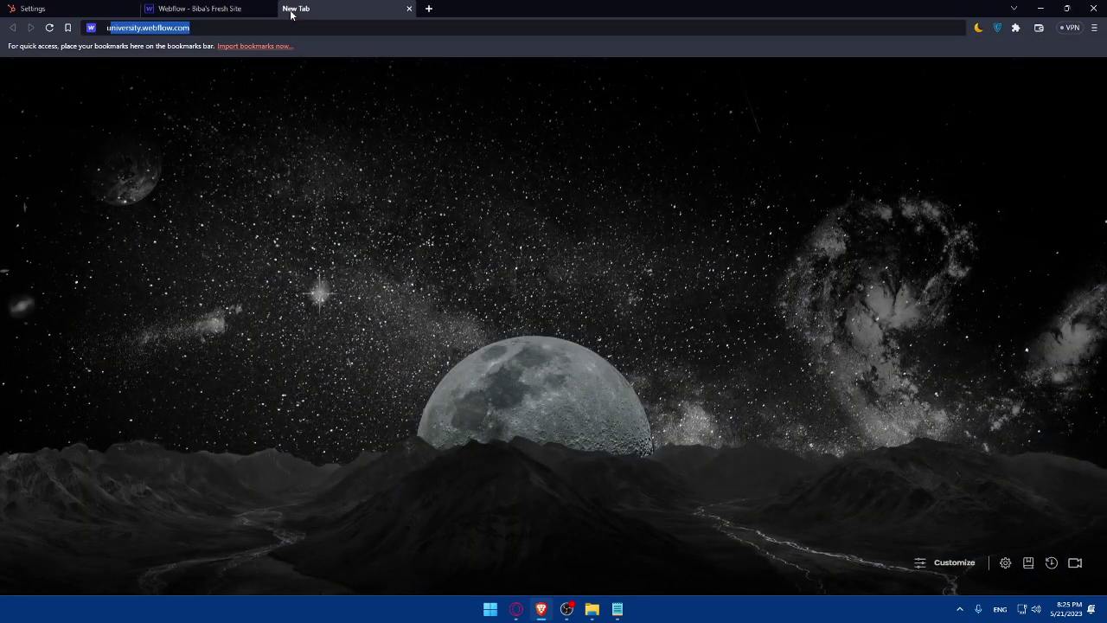
pyautogui.write('universiy')
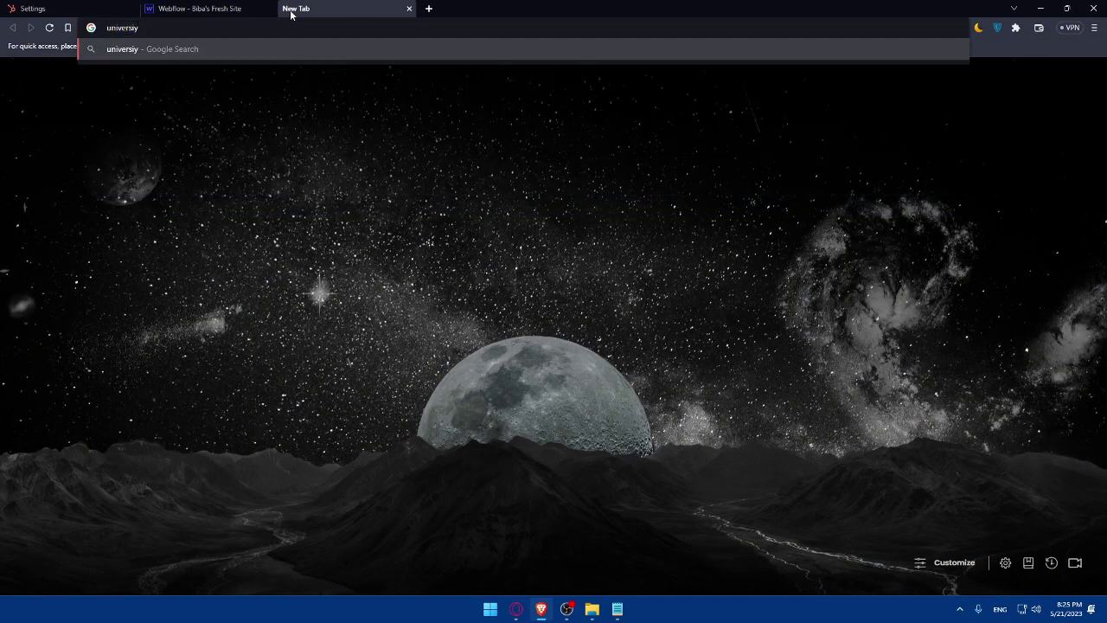
pyautogui.press('BackSpace')
pyautogui.write('ty.web')
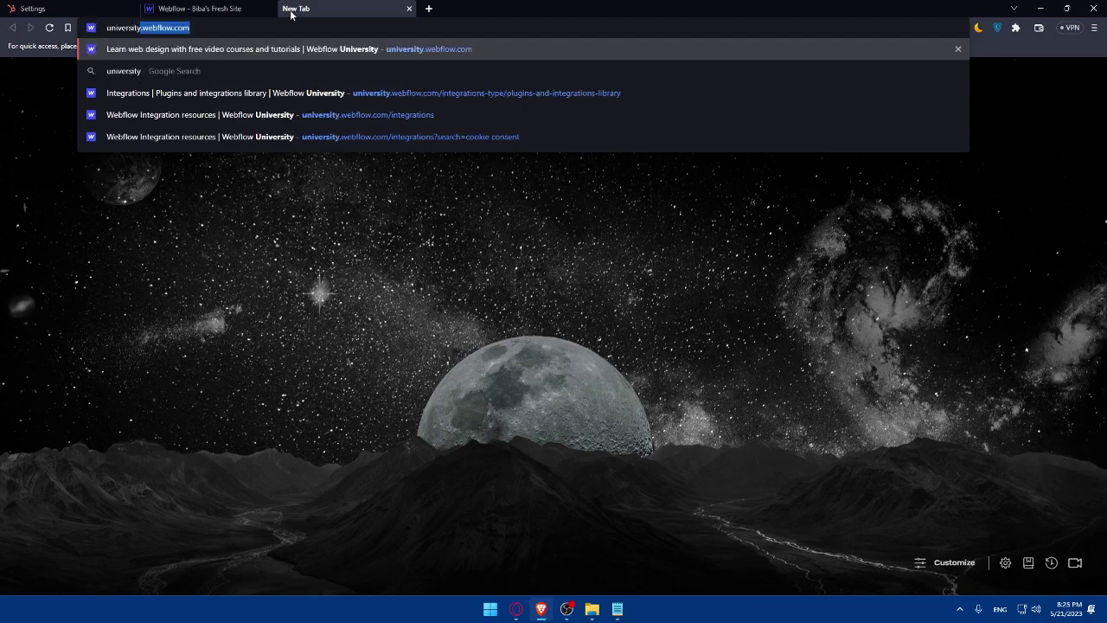
pyautogui.write('fl')
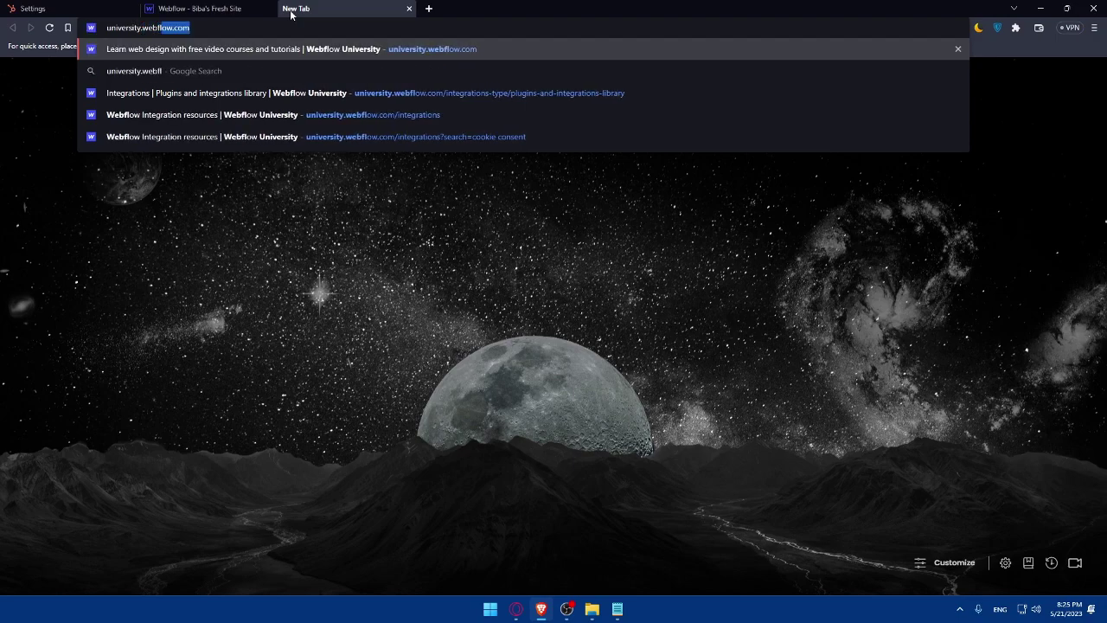
pyautogui.write('ow.com')
pyautogui.press('Return')
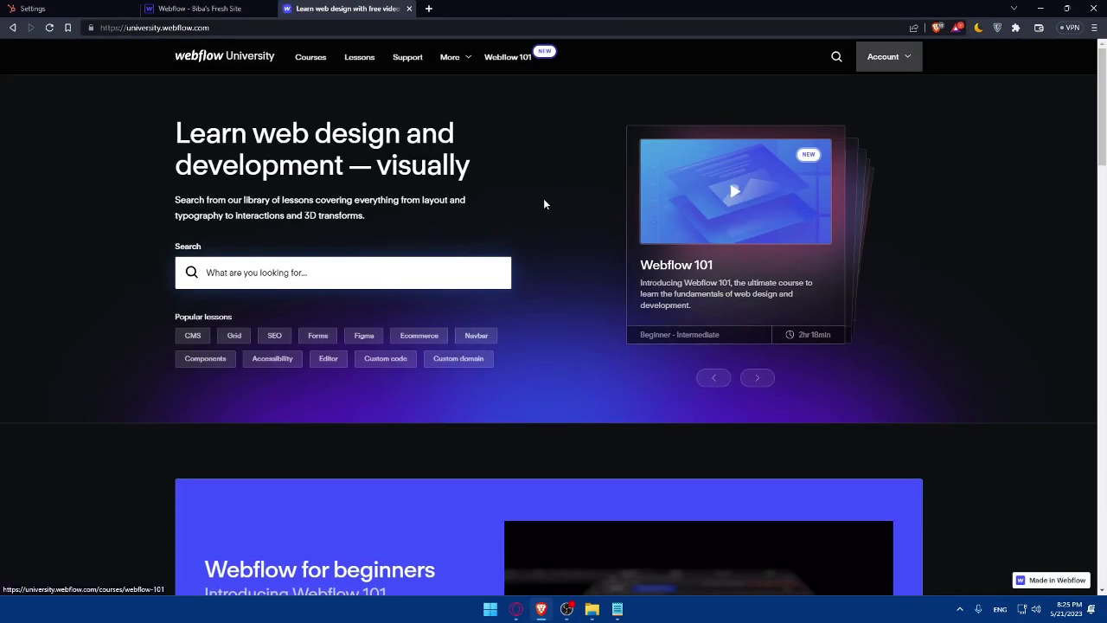
pyautogui.click(199, 8)
pyautogui.click(345, 8)
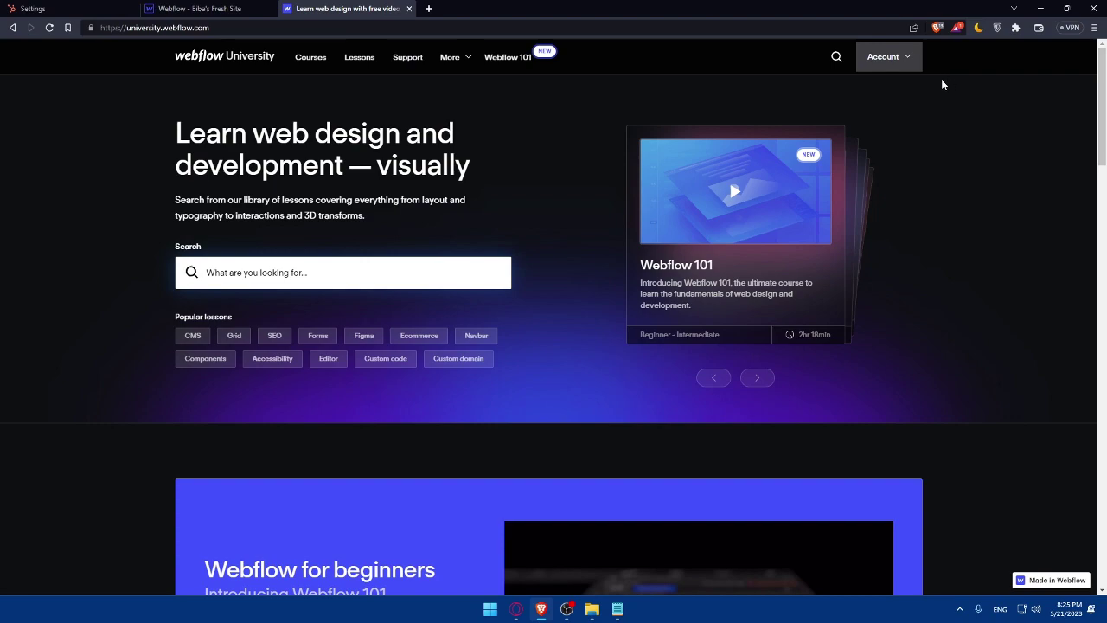
# Step: Search the Integrations resources for 'hubspot' and open the HubSpot integration page
pyautogui.click(449, 57)
pyautogui.click(484, 250)
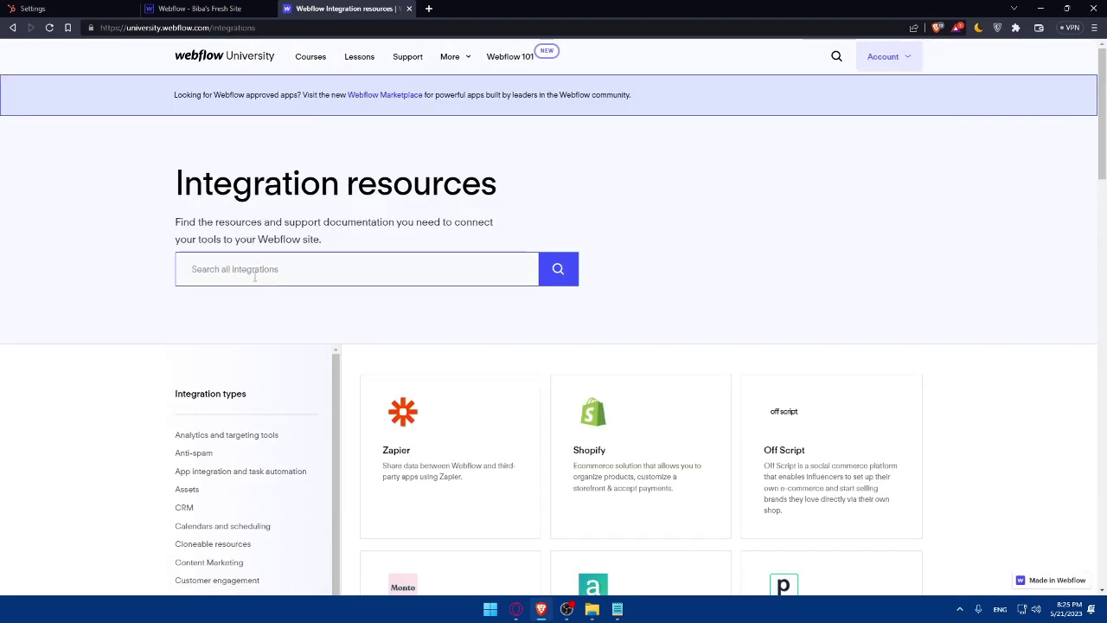
pyautogui.write('hubspot')
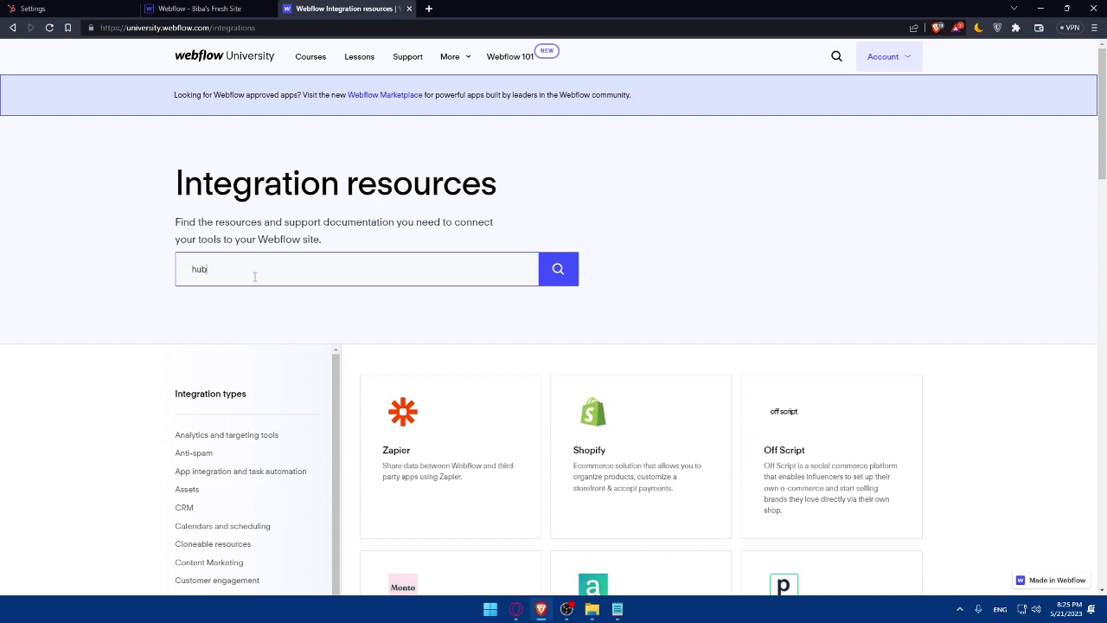
pyautogui.click(737, 430)
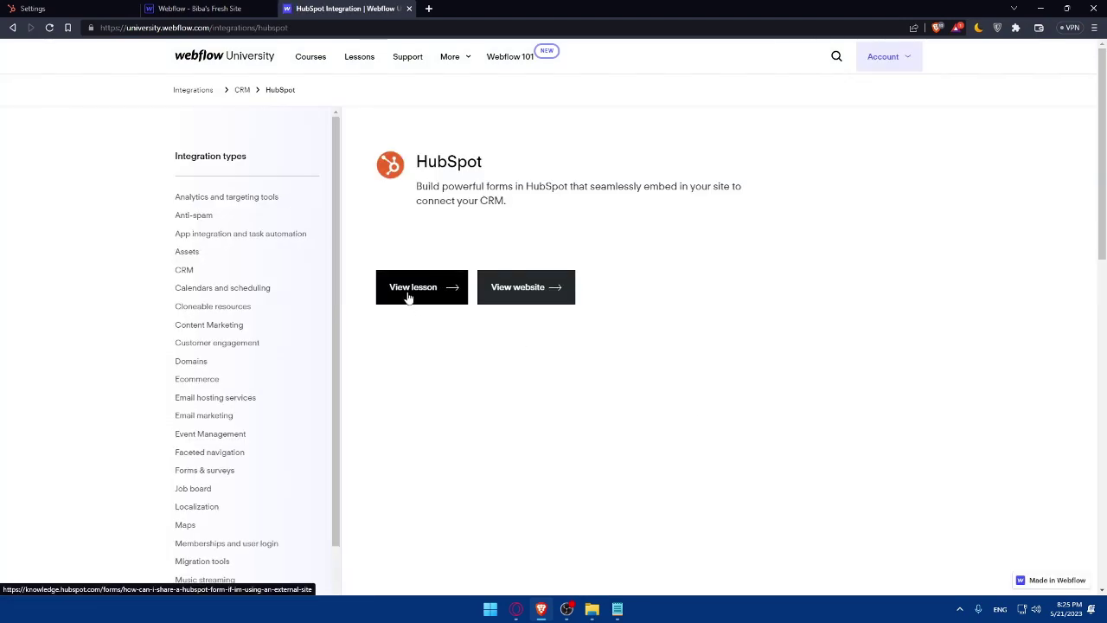
# Step: Briefly open and close HubSpot's website, then open the HubSpot form embedding lesson
pyautogui.click(510, 289)
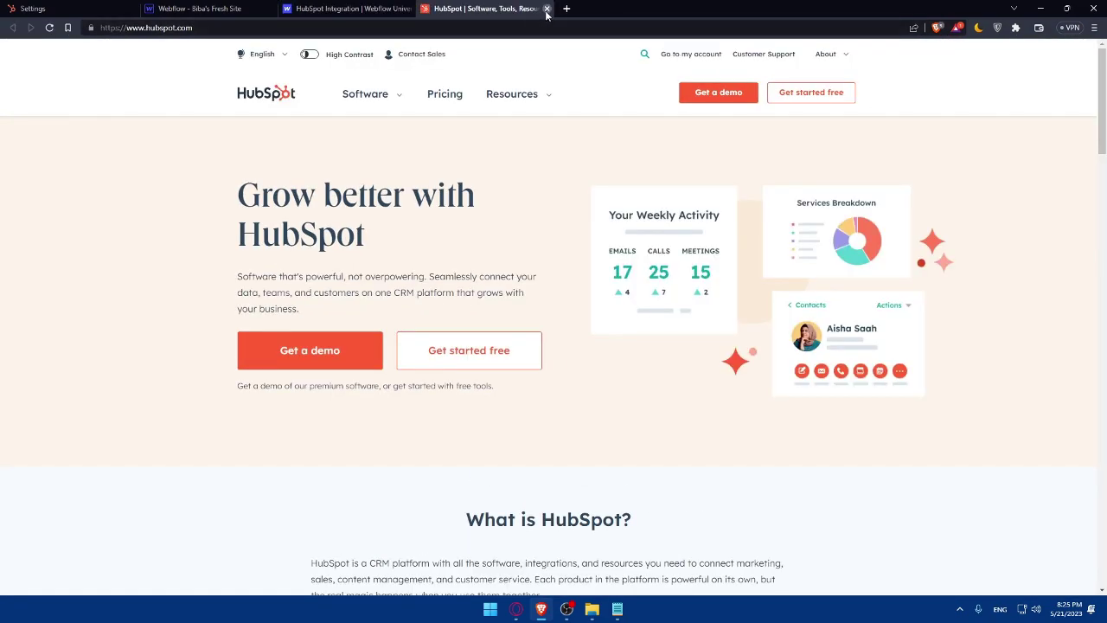
pyautogui.click(546, 9)
pyautogui.click(421, 291)
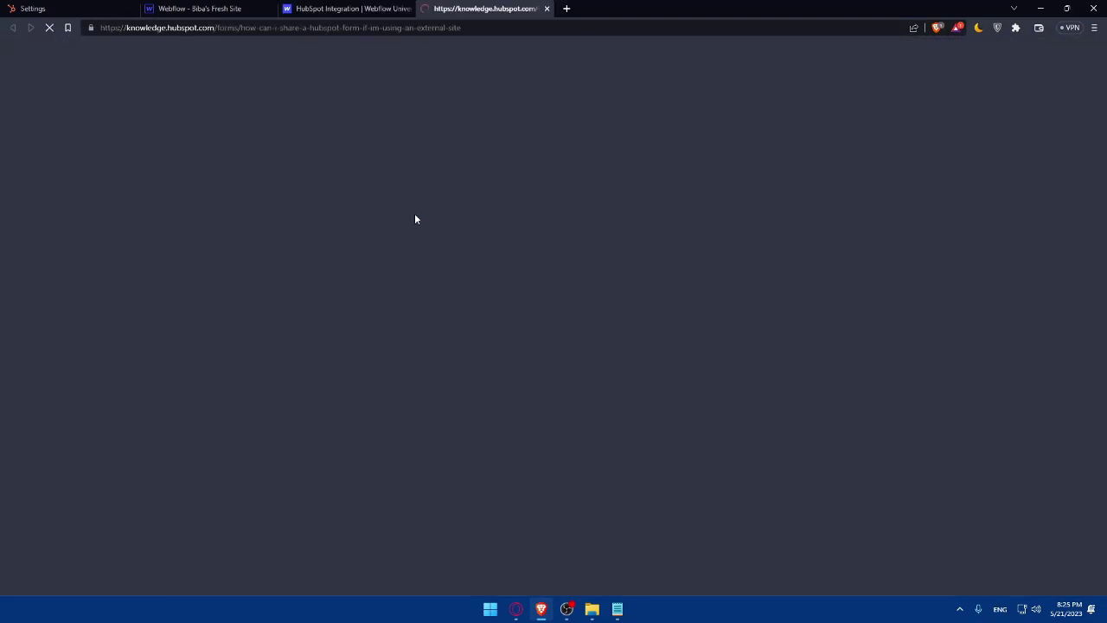
# Step: Read through the article 'Set up and style a HubSpot form on an external site'
pyautogui.scroll(-1, 415, 261)
pyautogui.scroll(1, 414, 262)
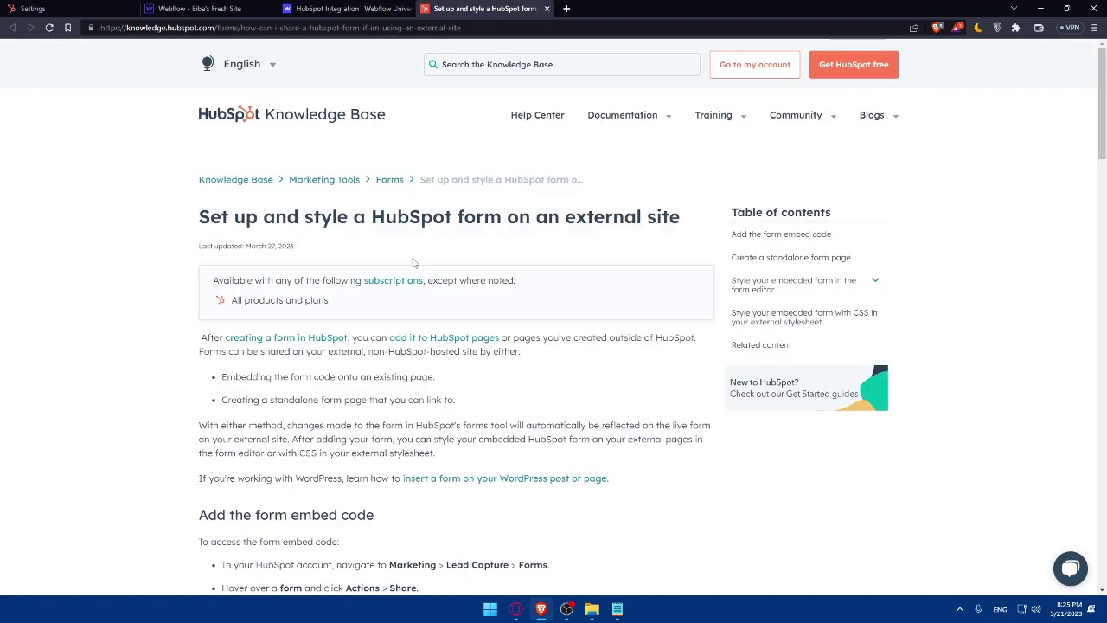
pyautogui.scroll(-5, 441, 274)
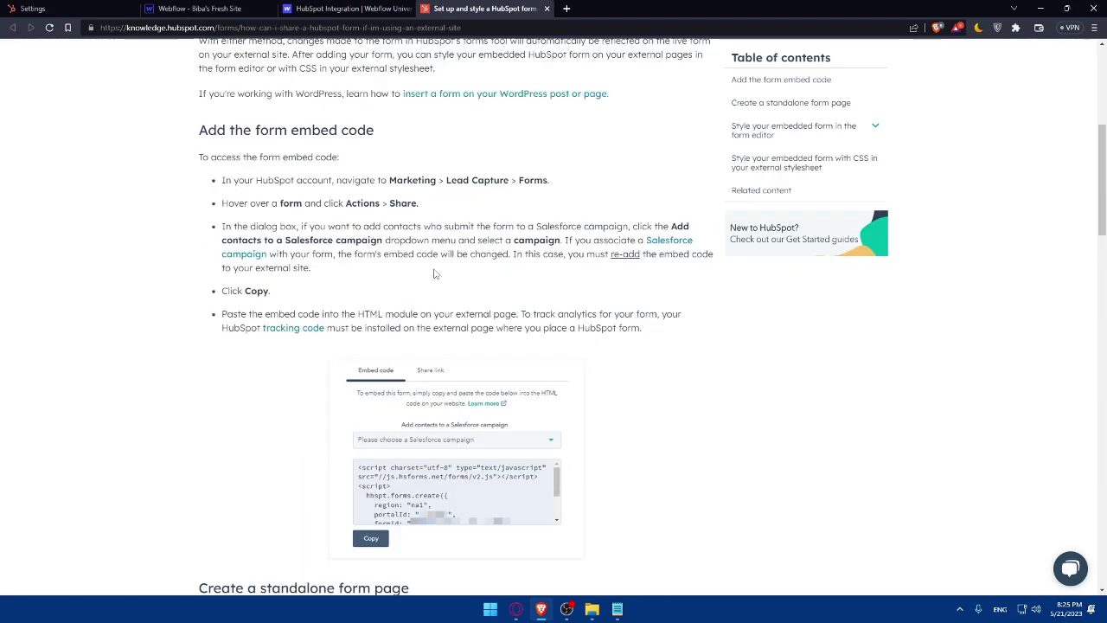
pyautogui.scroll(-1, 435, 273)
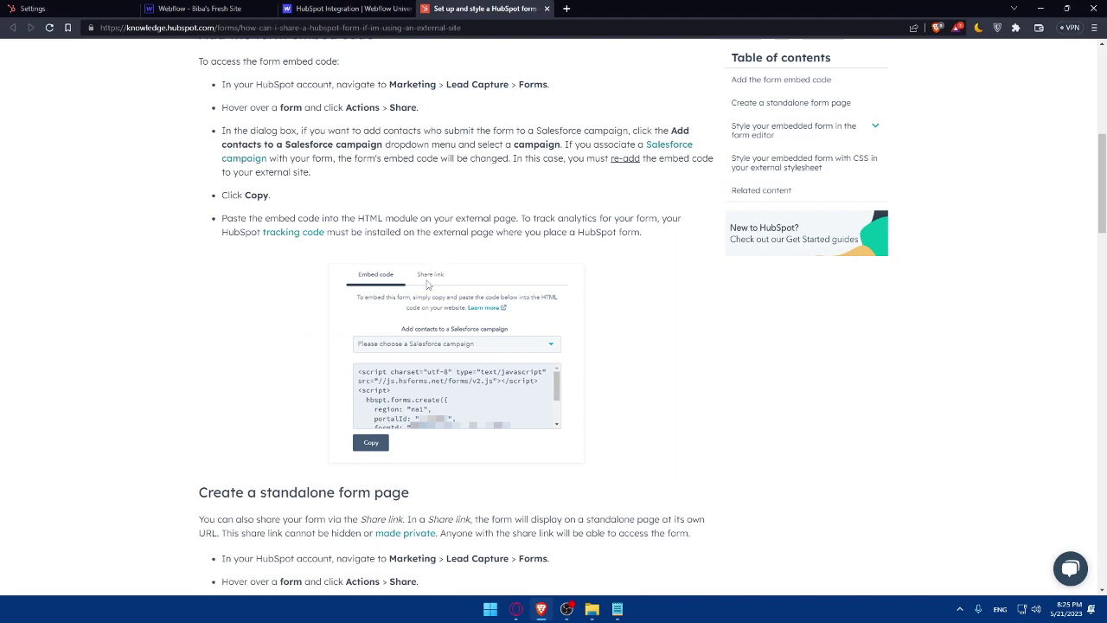
pyautogui.scroll(-5, 430, 281)
pyautogui.scroll(-14, 428, 284)
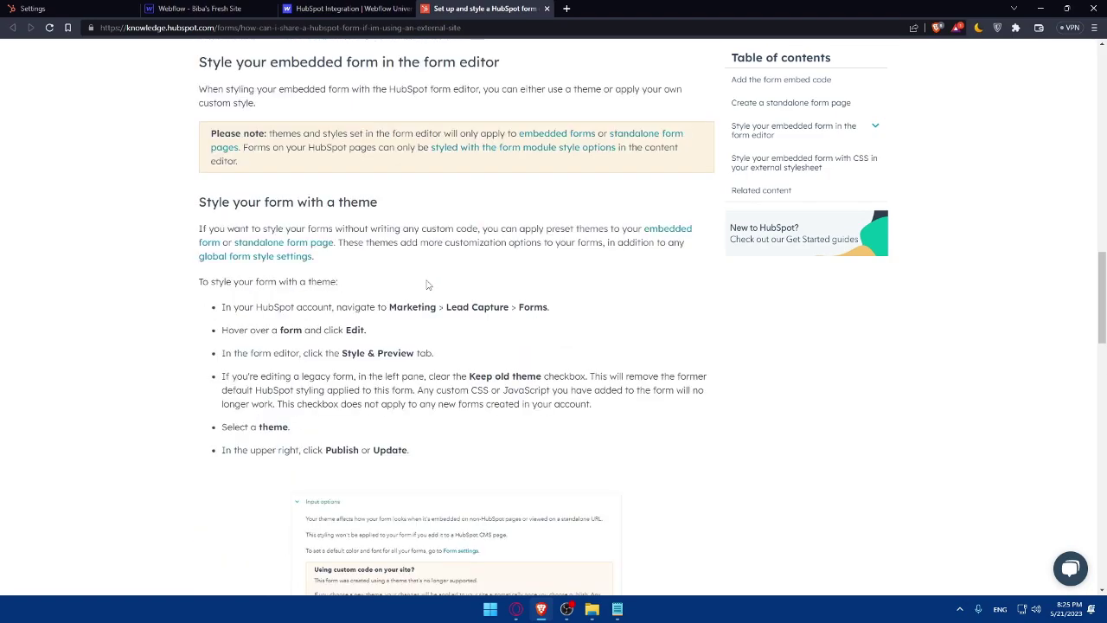
pyautogui.scroll(-10, 427, 282)
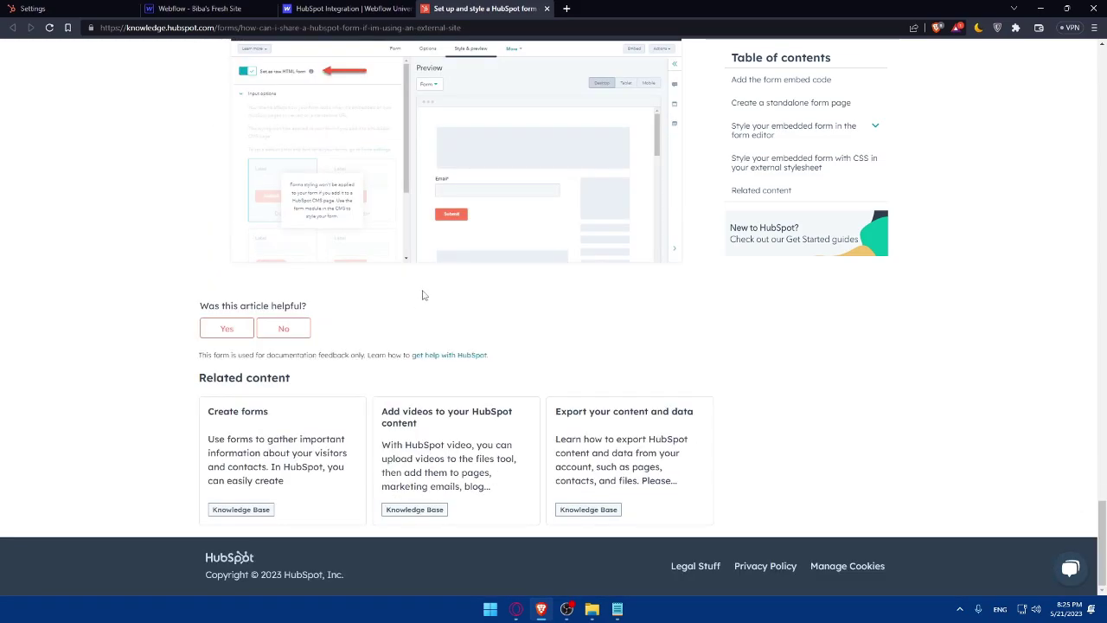
pyautogui.scroll(12, 413, 331)
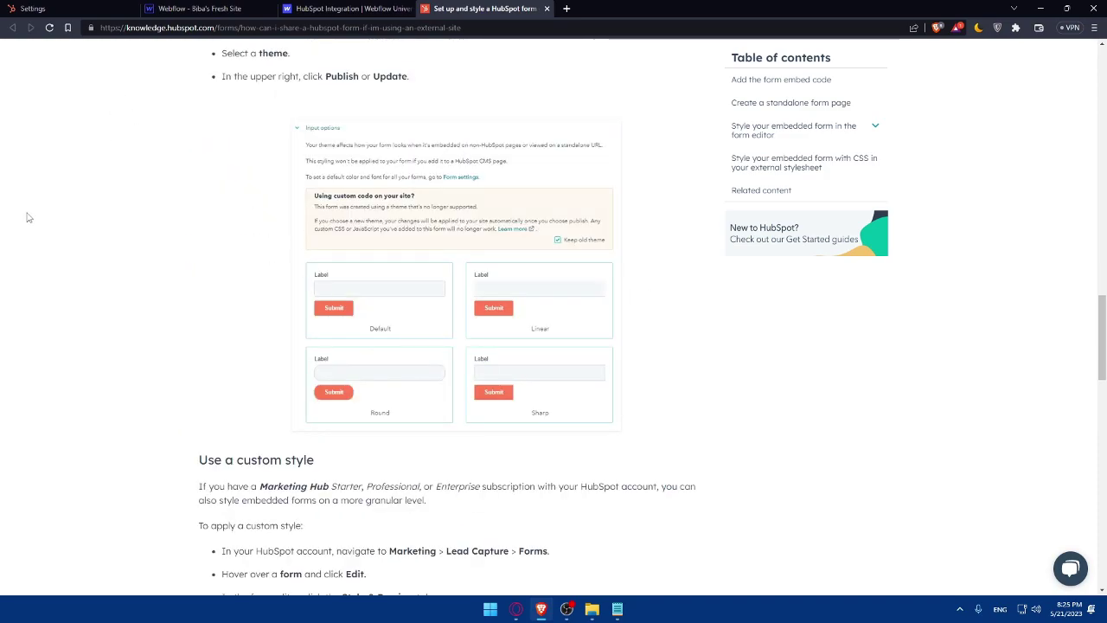
# Step: Switch back to the Webflow Designer tab showing the store site's Home page
pyautogui.click(181, 7)
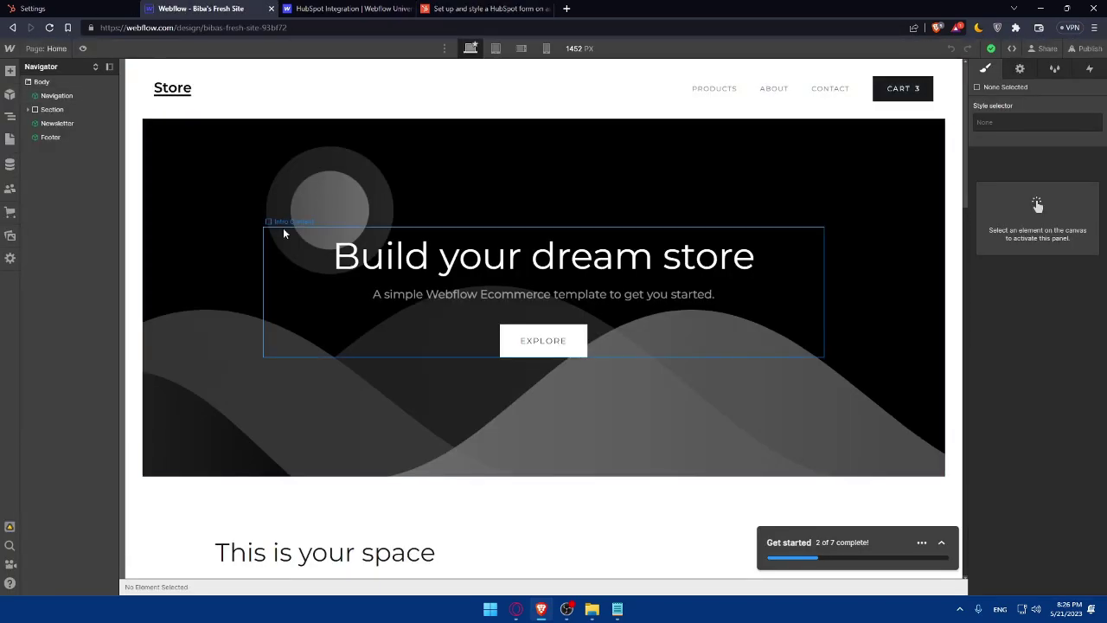